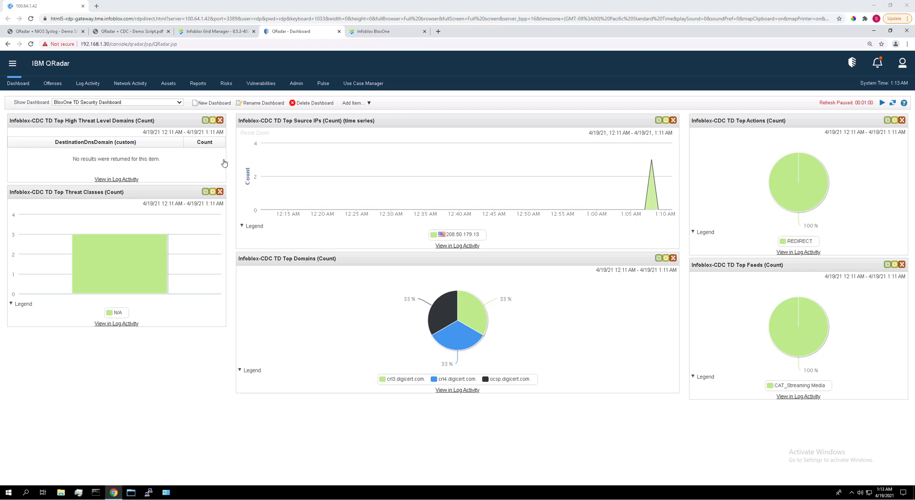
Switch the log activity view to Real Time (streaming) and run the Generate Logs script from the desktop to produce events
left_click(82, 79)
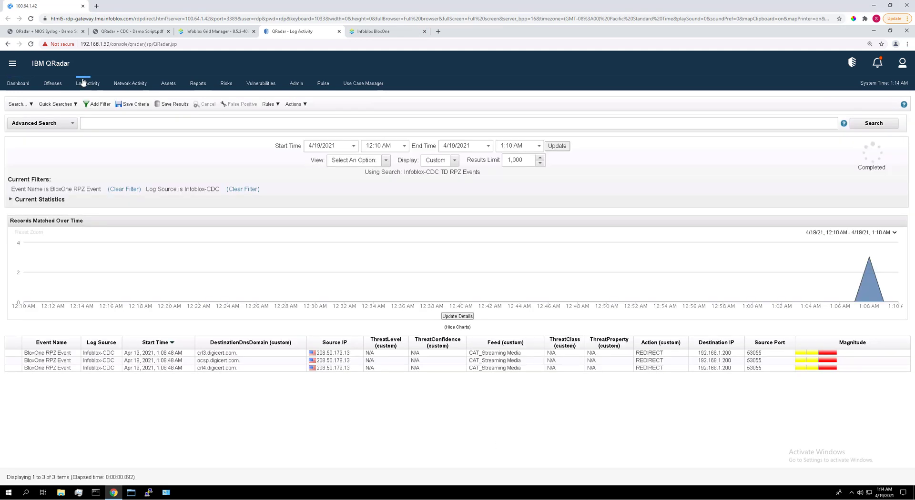
left_click(386, 161)
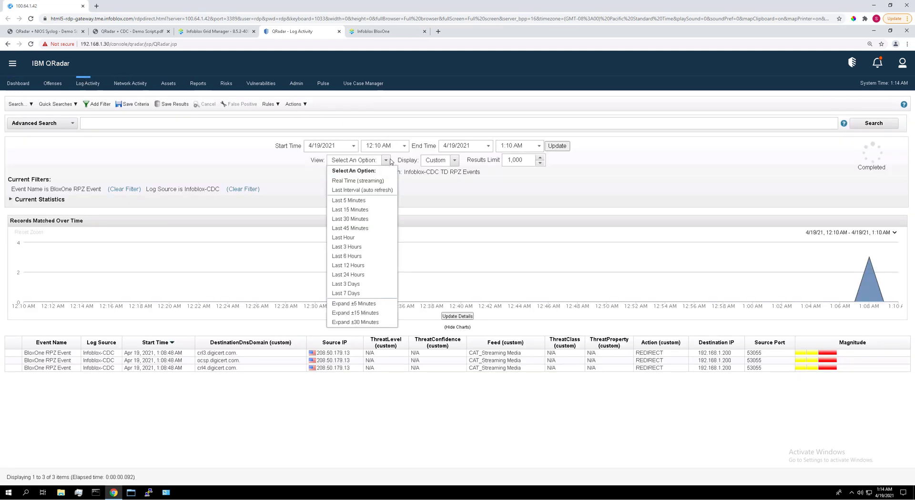
left_click(370, 182)
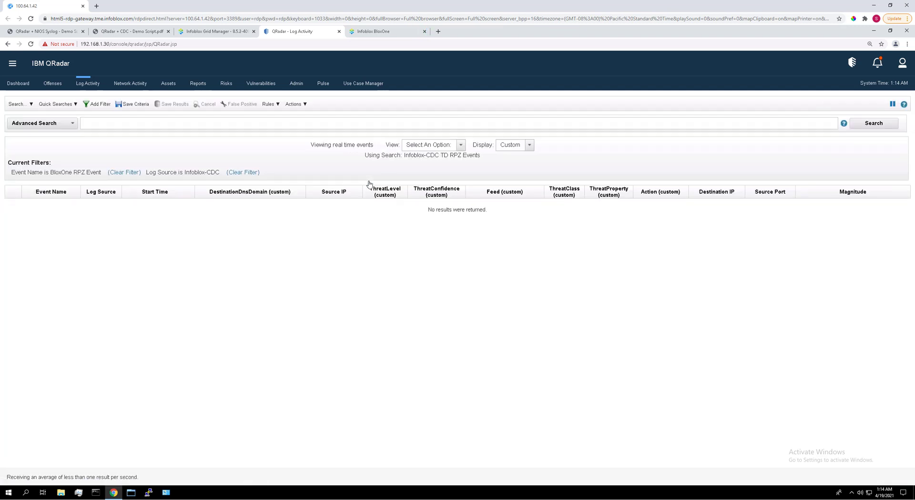
left_click(873, 30)
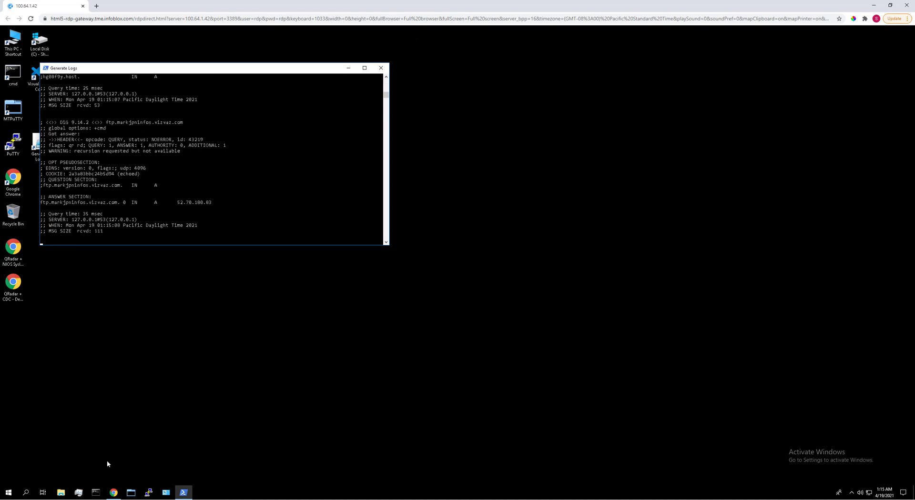
left_click(113, 492)
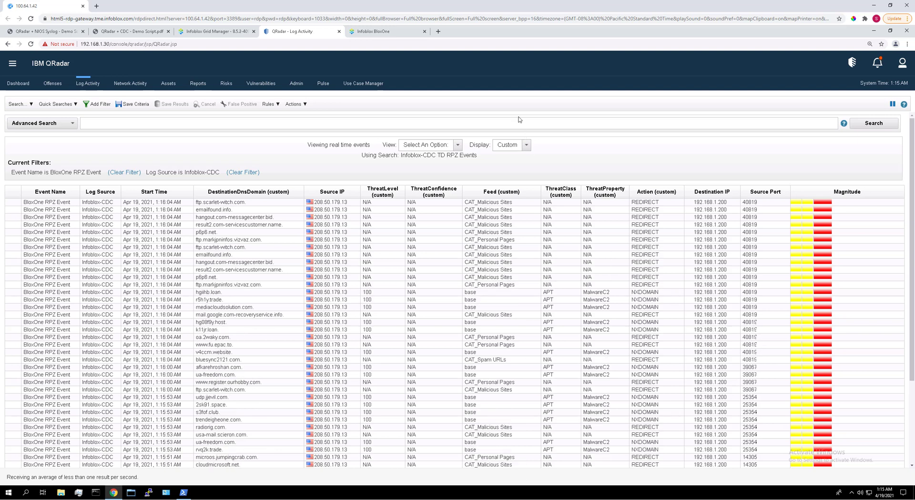
Open the Security Activity report in Infoblox BloxOne and review the listed security events
left_click(391, 33)
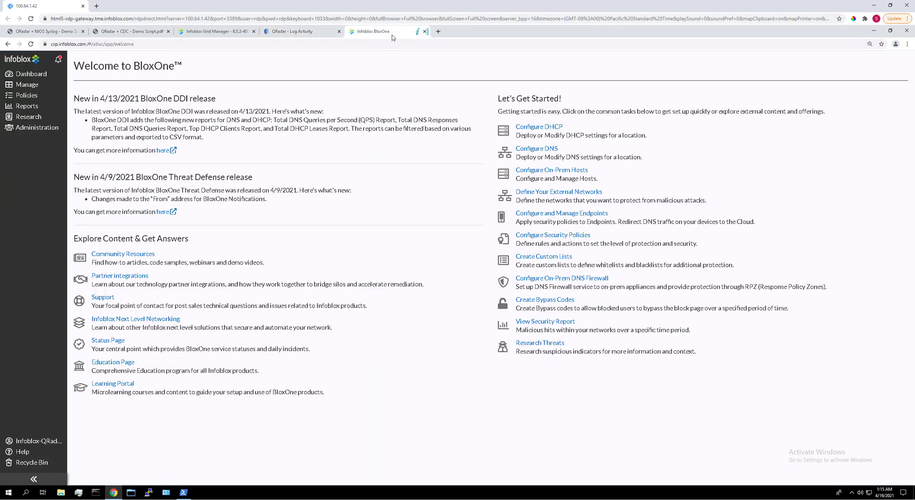
mouse_move(31, 109)
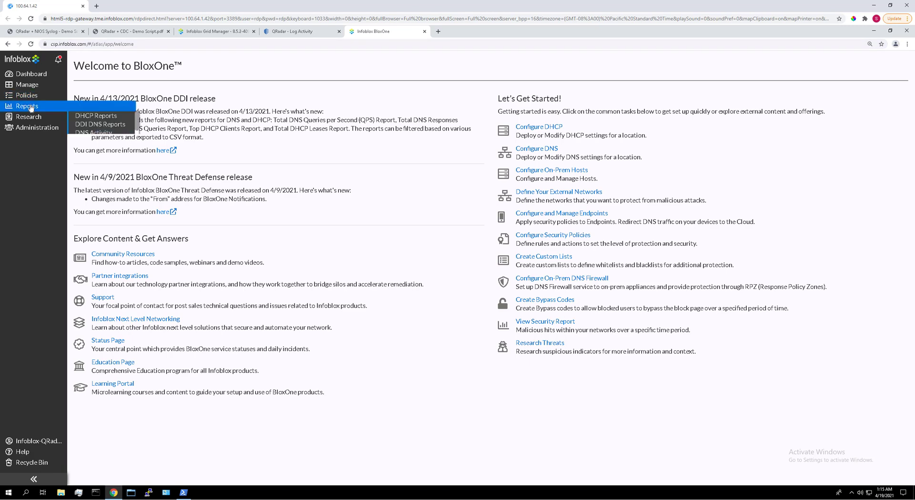
left_click(105, 149)
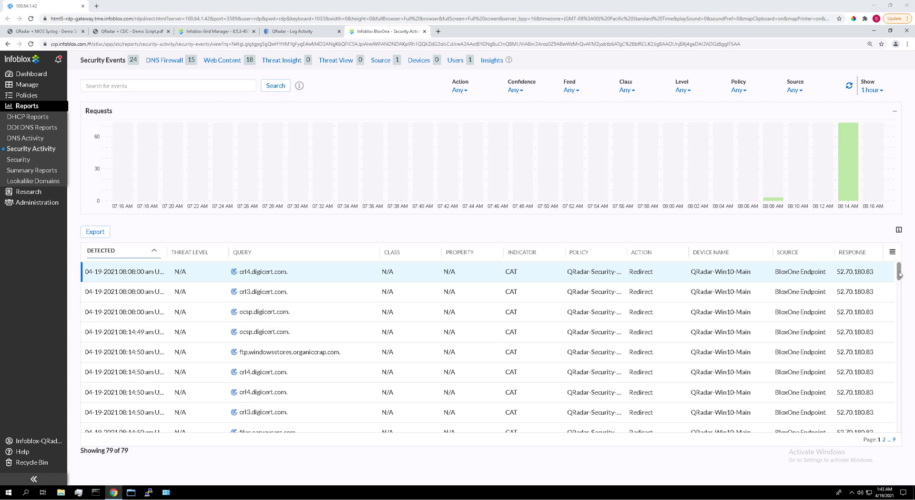
scroll(900, 279, "down", 1)
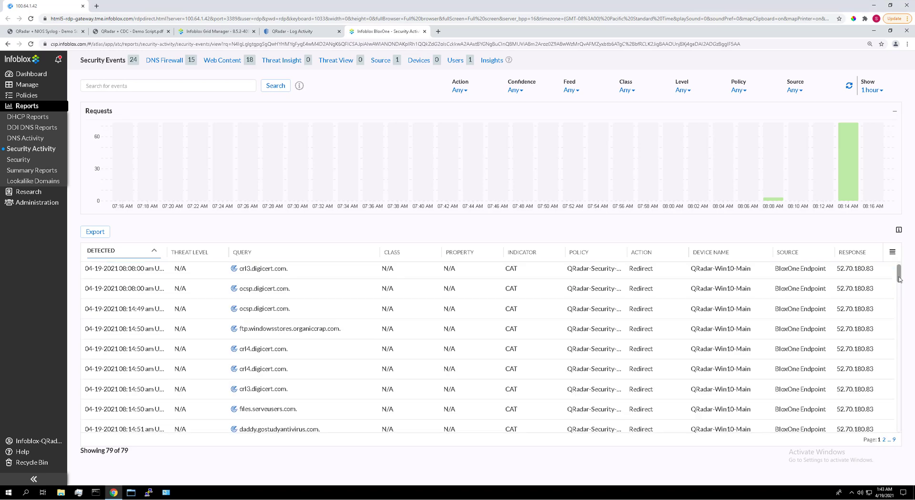
left_click_drag(900, 280, 883, 323)
scroll(883, 323, "down", 1)
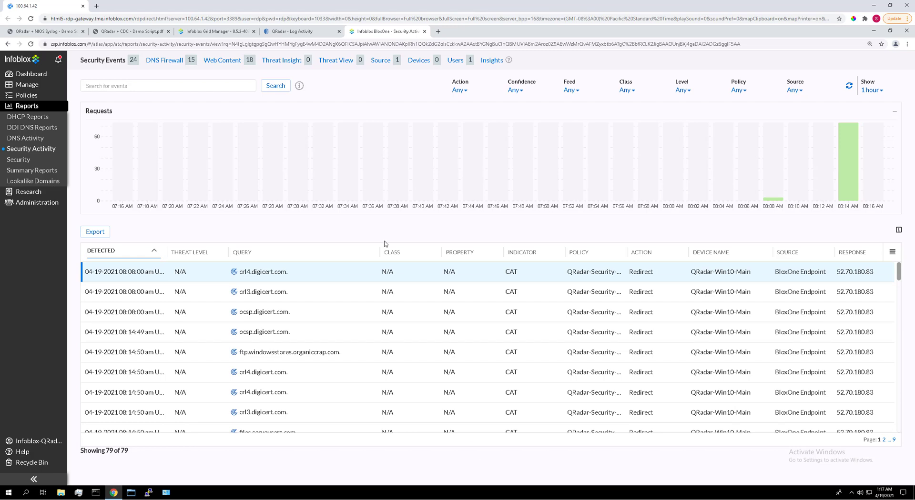
Return to the QRadar log activity and show the BloxOne RPZ events from the last hour
left_click(293, 33)
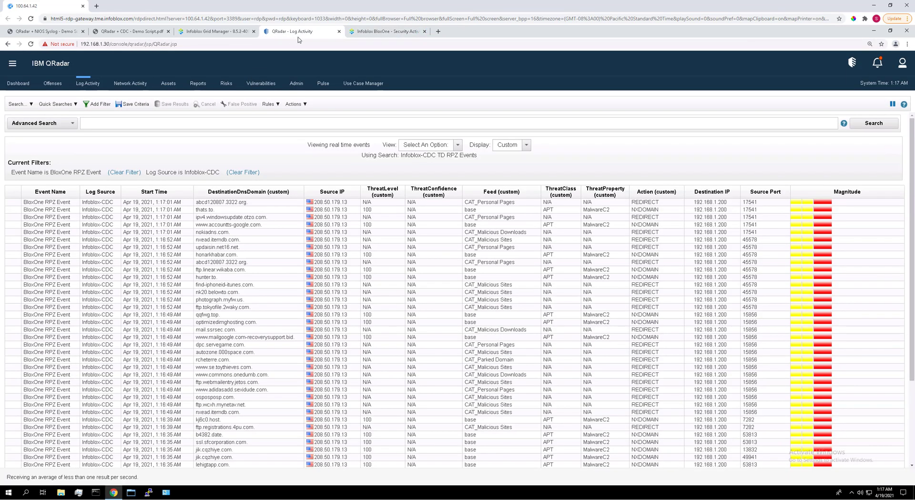
left_click(456, 147)
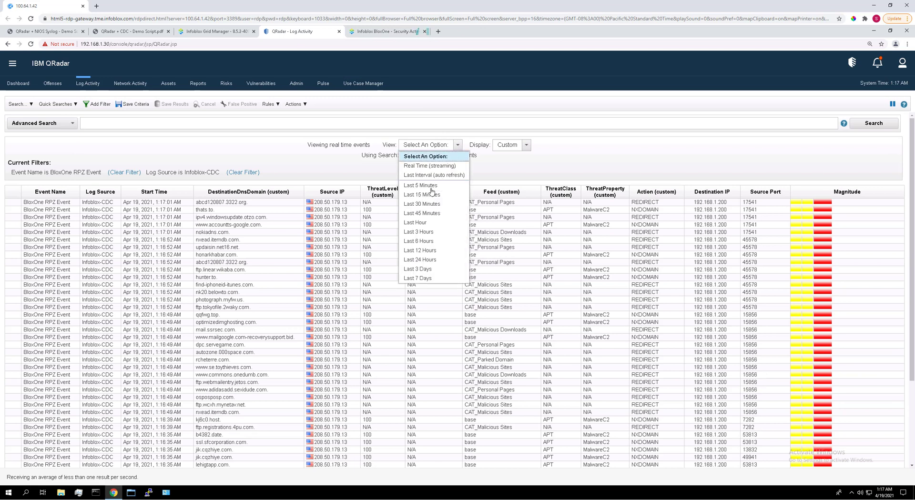
left_click(426, 222)
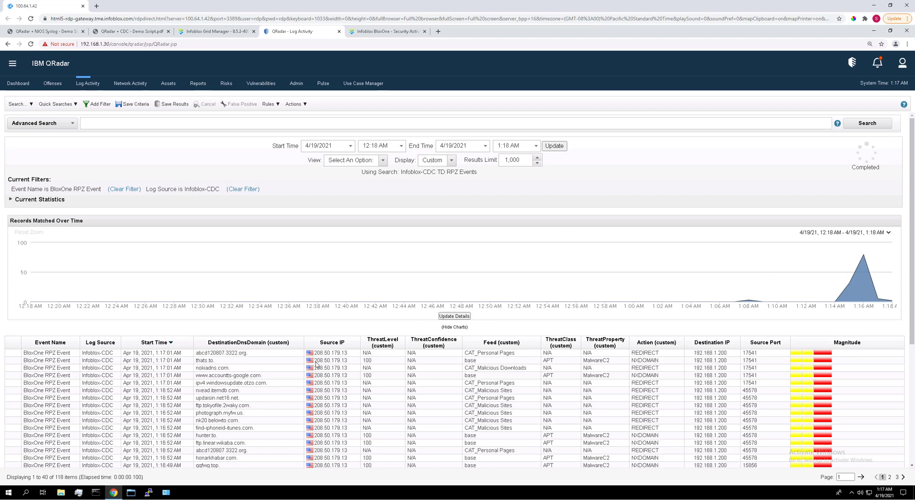
Sort the event list by DestinationDnsDomain, then by ThreatLevel in descending order
left_click(260, 344)
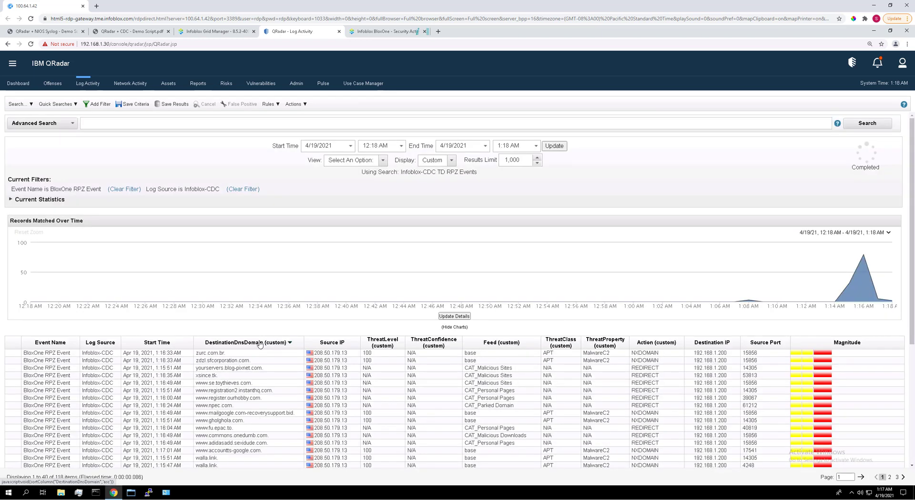
left_click(260, 344)
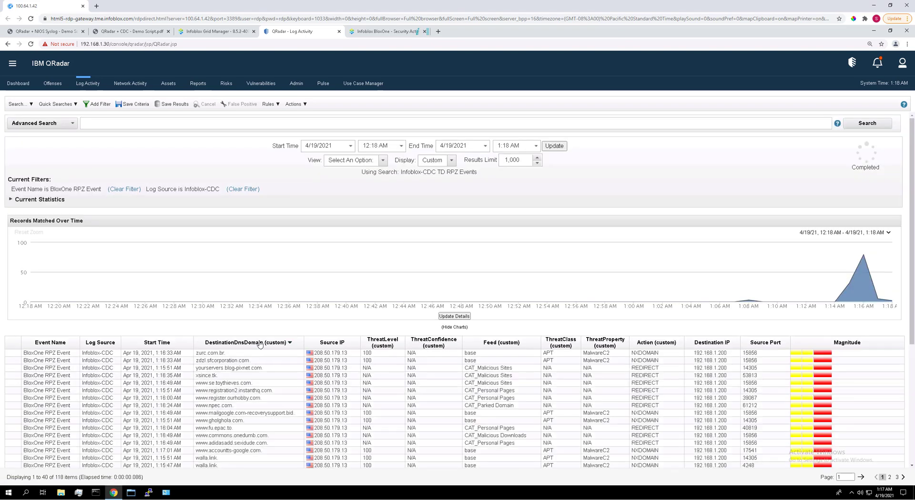
left_click(382, 345)
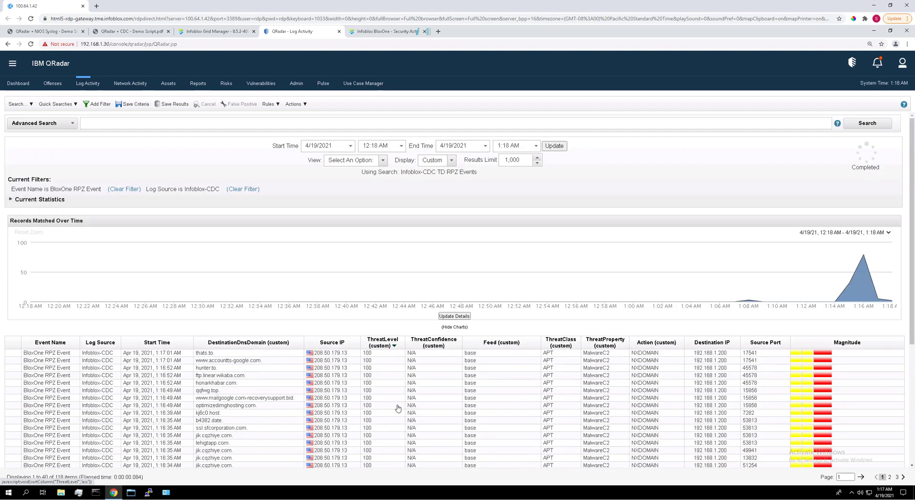
Run the quick search Infoblox-CDC TD Top Domains - Last Hour
left_click(66, 105)
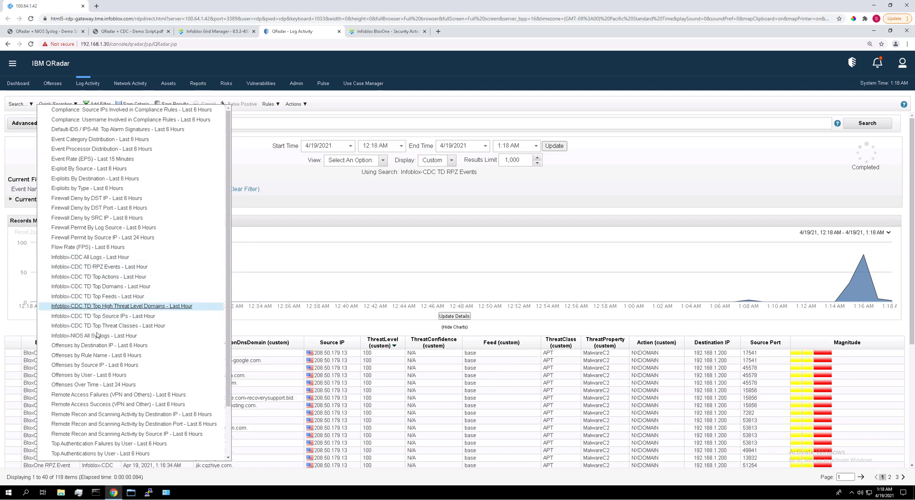
left_click(73, 288)
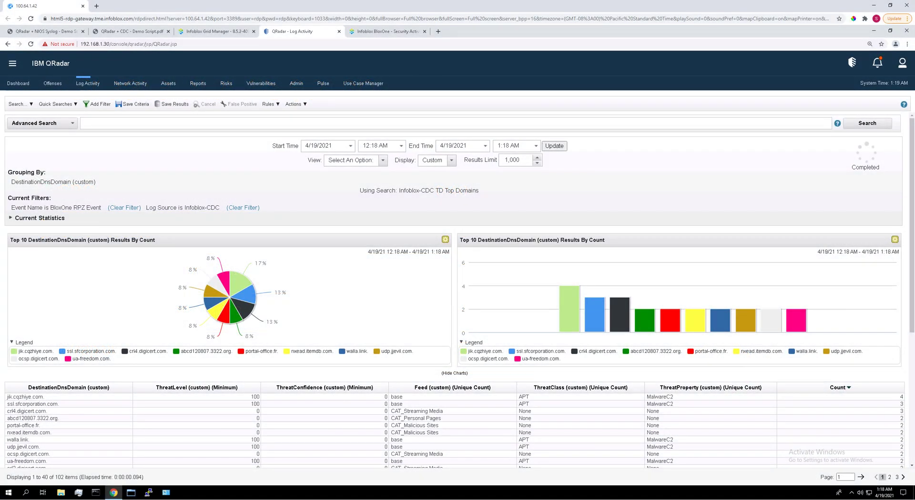
Reload the default Infoblox-CDC TD RPZ Events search in the log activity and view it in real time
left_click(88, 85)
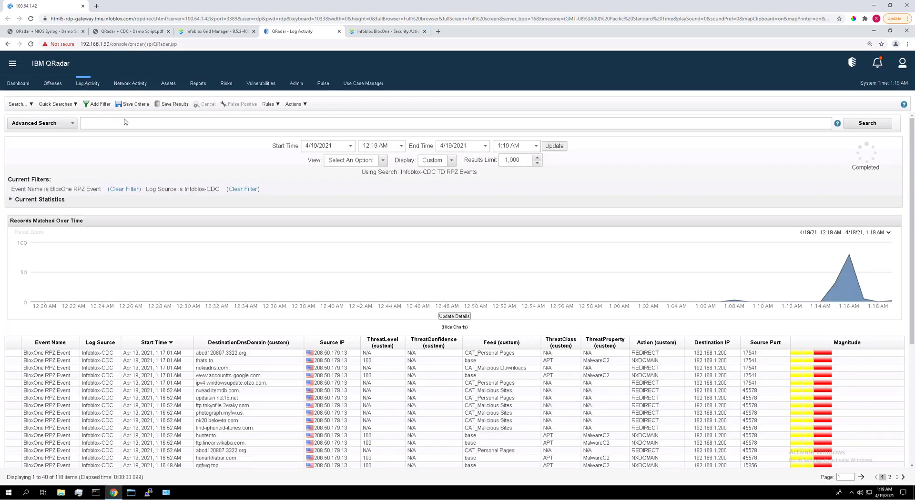
left_click(382, 161)
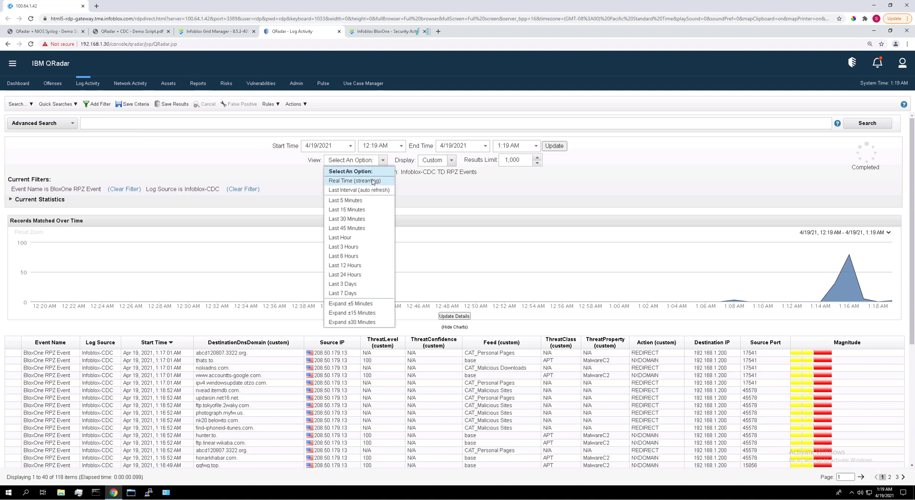
left_click(373, 182)
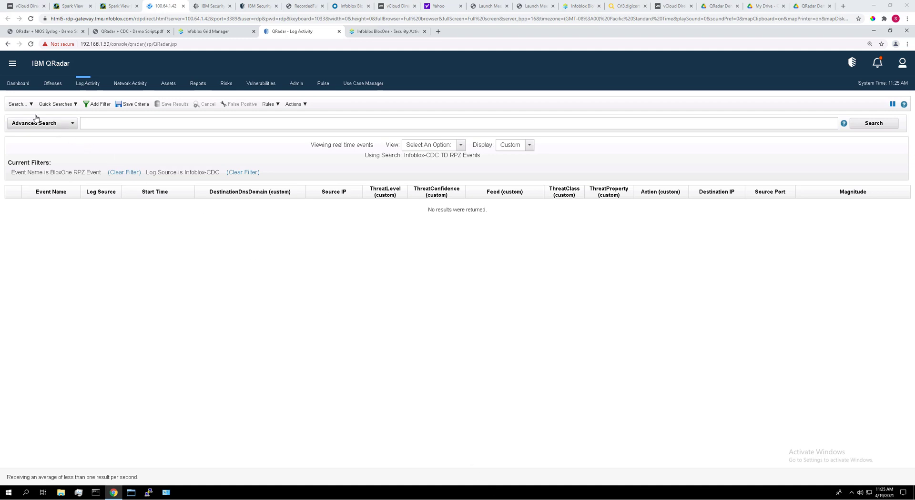
Edit the current search to include it in the quick searches and use a recent time range of Last Hour
left_click(19, 104)
left_click(29, 125)
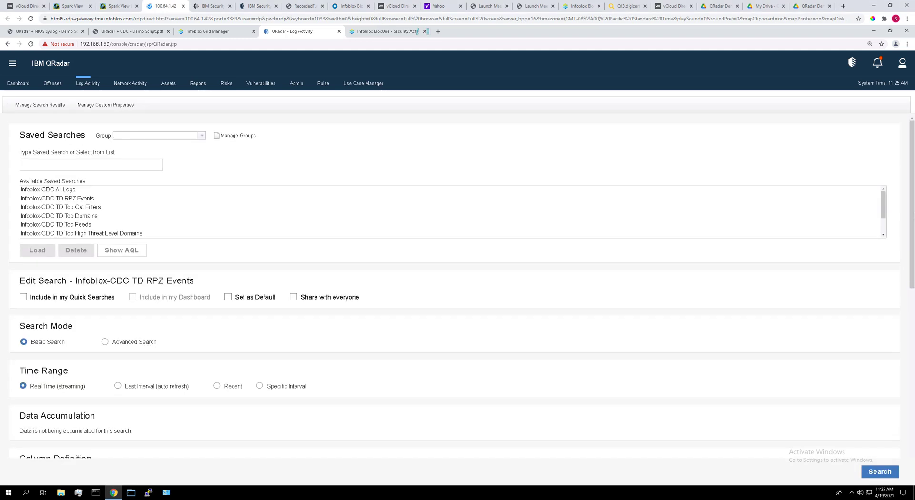
scroll(905, 238, "down", 3)
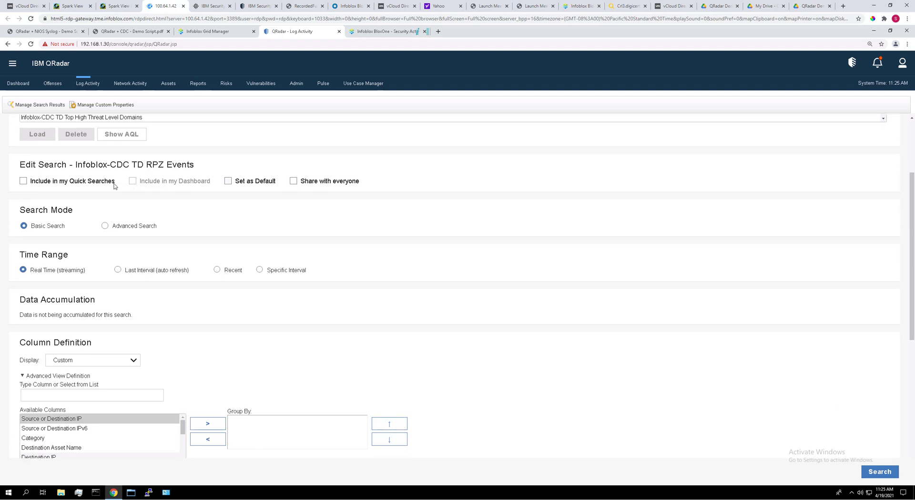
left_click(65, 185)
left_click(217, 270)
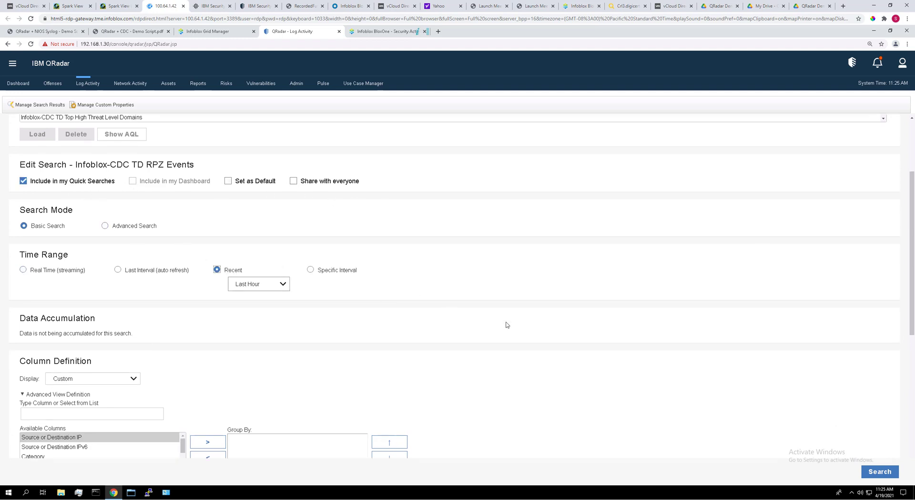
Take Feed (custom) out of the search's columns and group the results by Feed (custom) instead
scroll(905, 280, "down", 4)
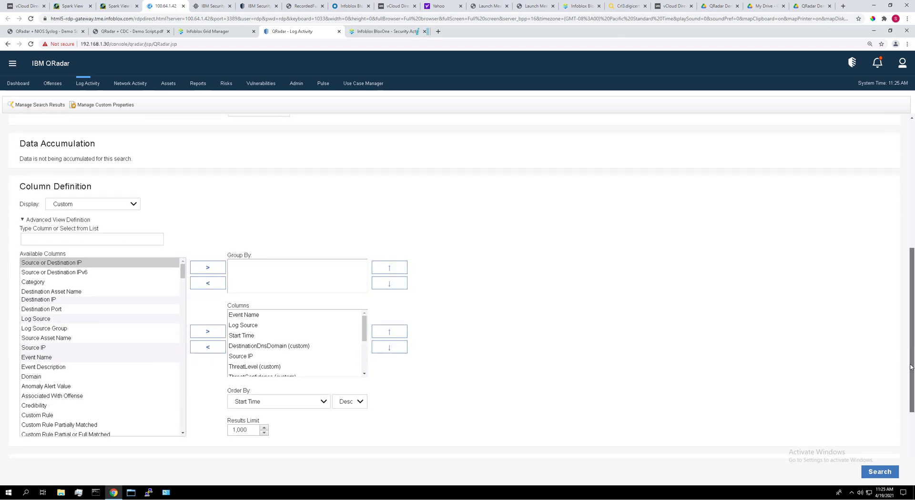
scroll(259, 330, "down", 3)
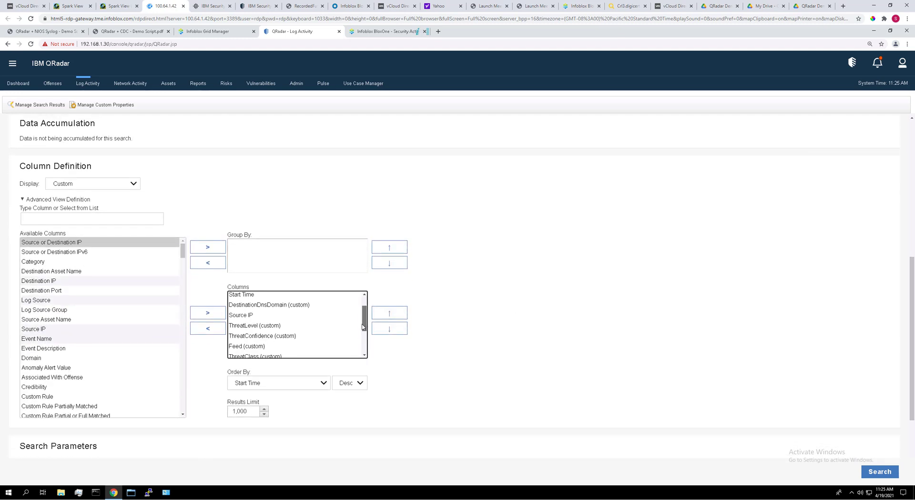
left_click(259, 330)
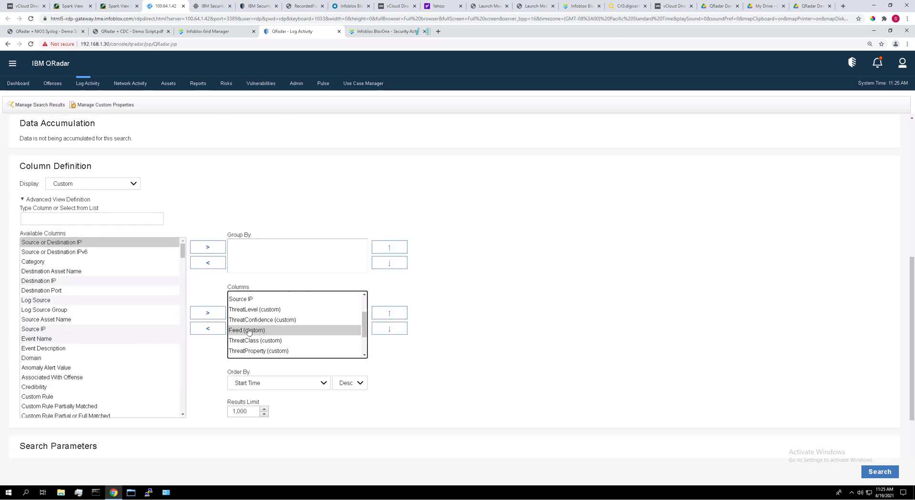
left_click(208, 328)
left_click(88, 222)
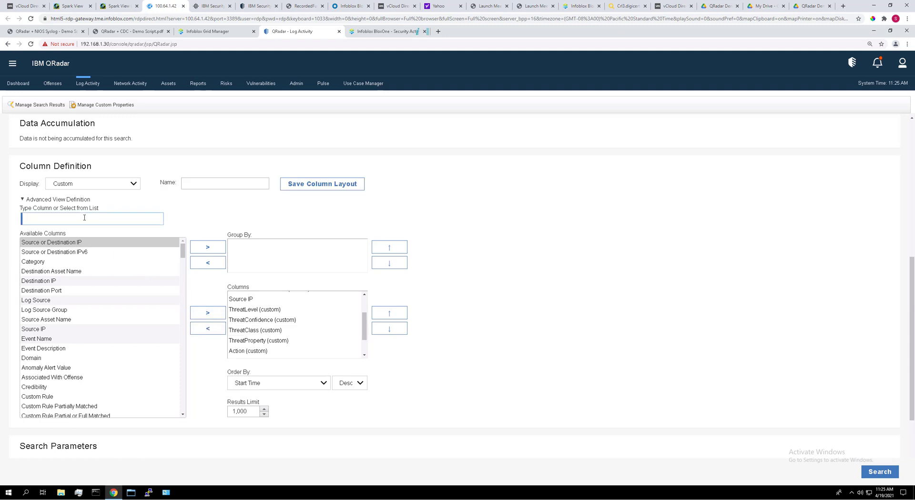
type("feed")
left_click(43, 242)
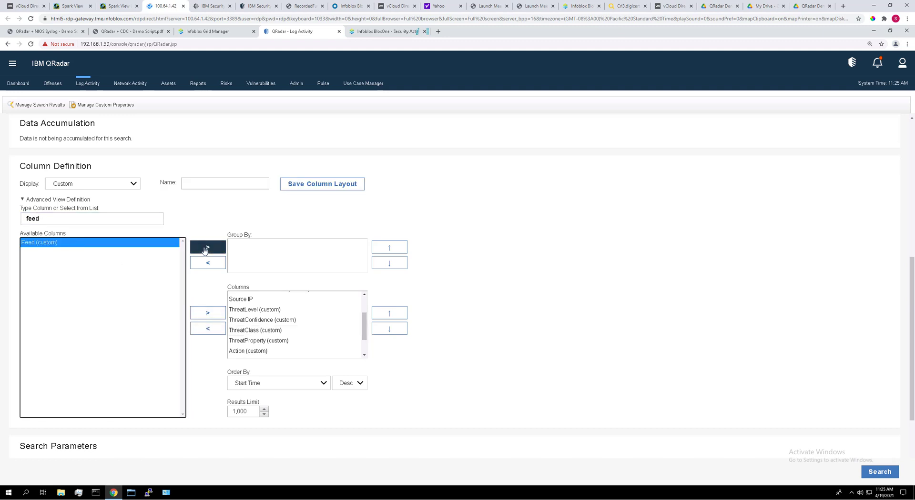
left_click(207, 246)
Remove the Magnitude and Source Port columns from the search's column definition
scroll(288, 245, "down", 2)
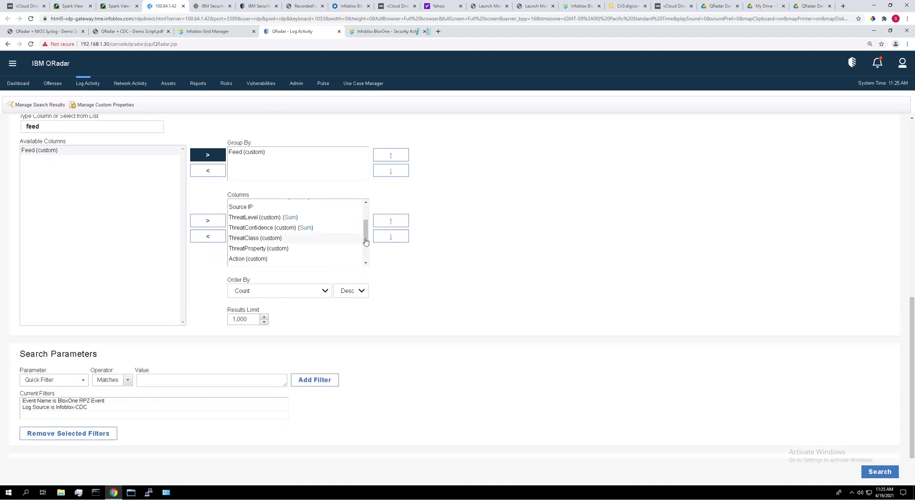
left_click_drag(366, 242, 365, 257)
left_click(265, 250)
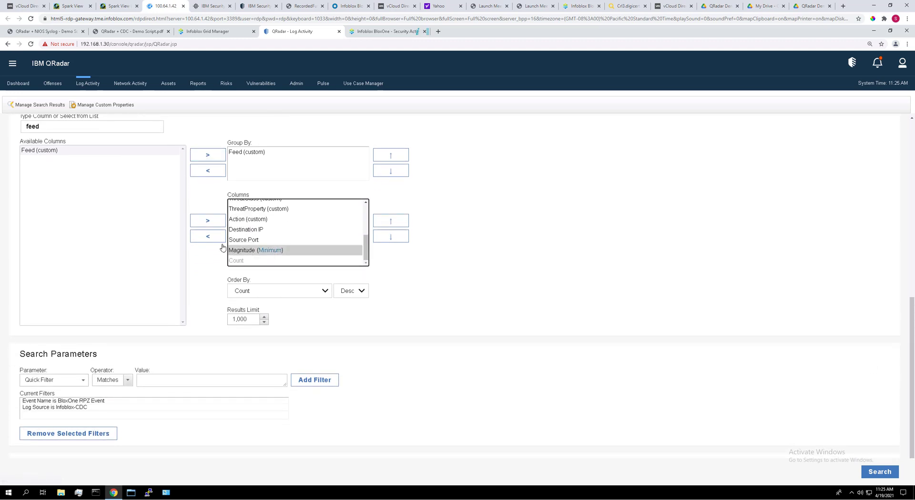
left_click(210, 238)
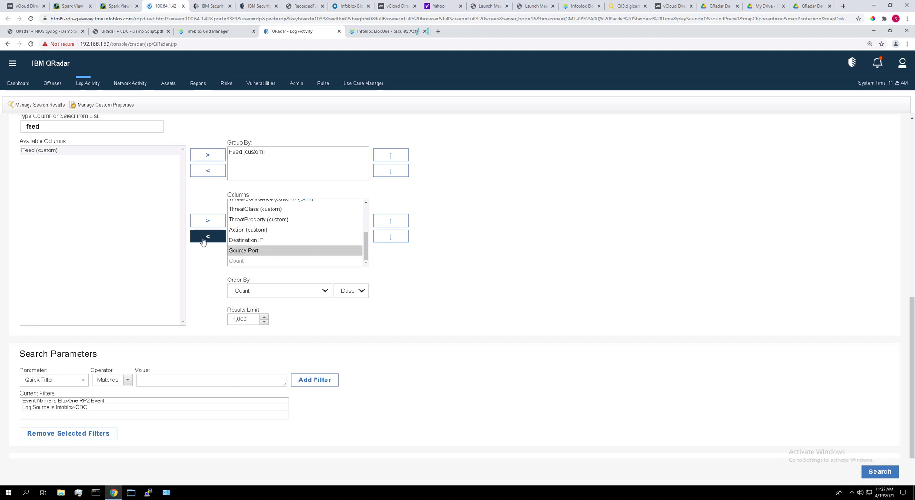
left_click(204, 238)
Add a search filter for Feed (custom) containing any of CAT and run the search
scroll(203, 243, "down", 1)
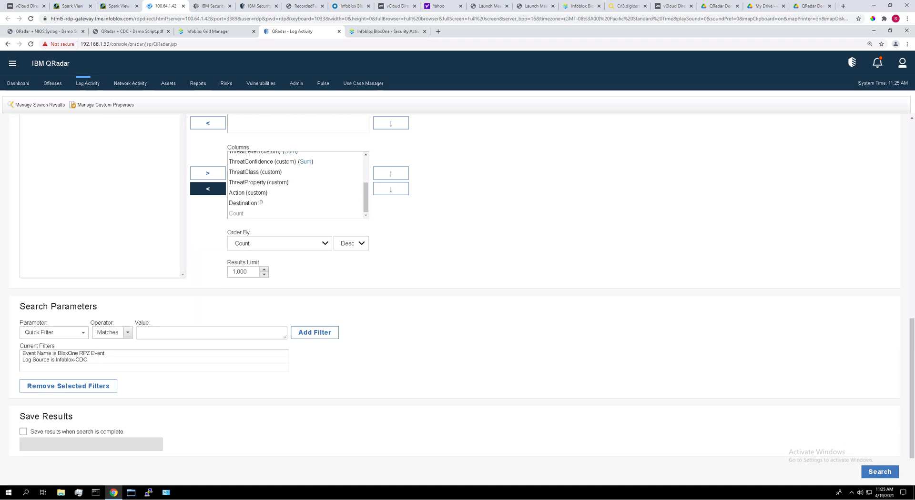
left_click(84, 335)
type("feed")
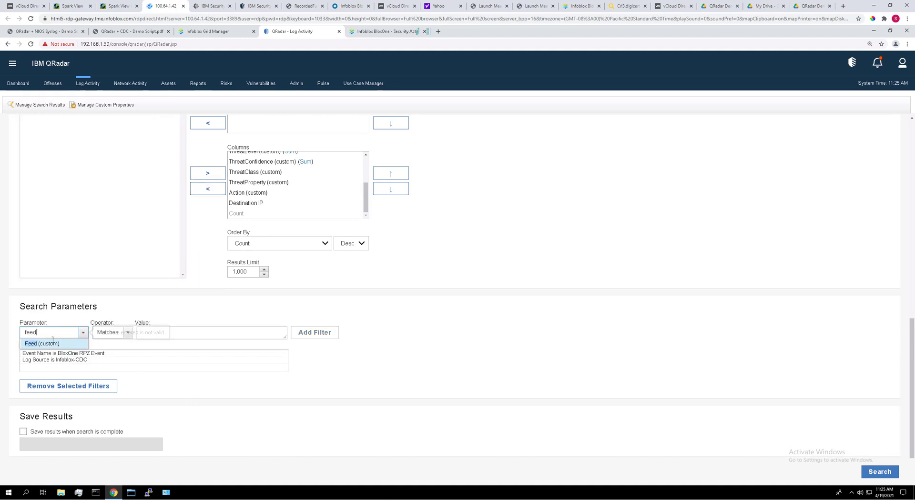
key("Return")
left_click(142, 333)
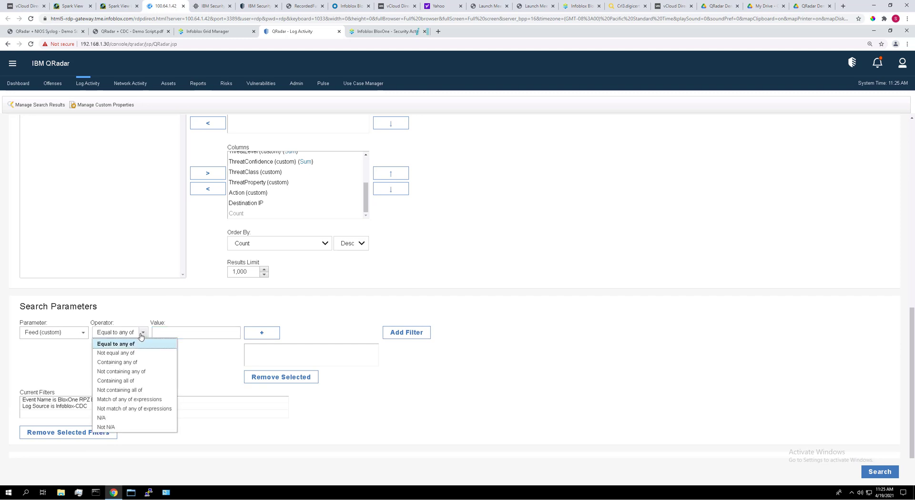
left_click(137, 364)
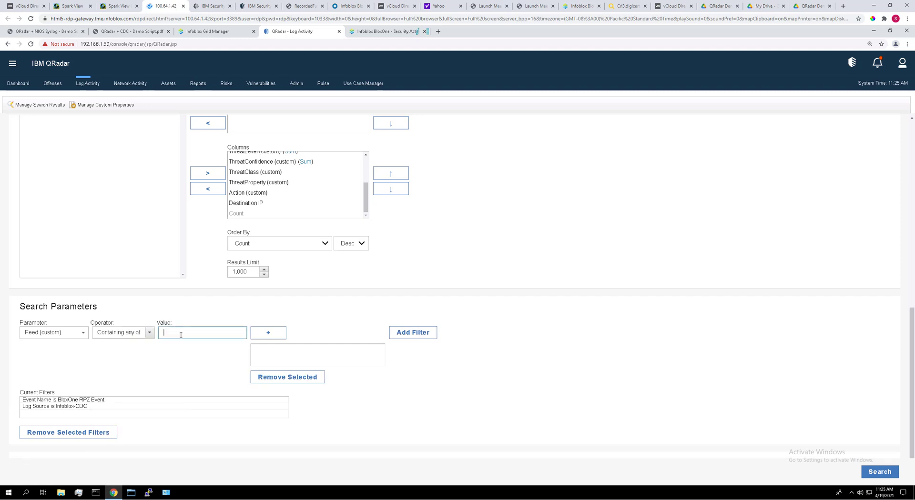
left_click(267, 333)
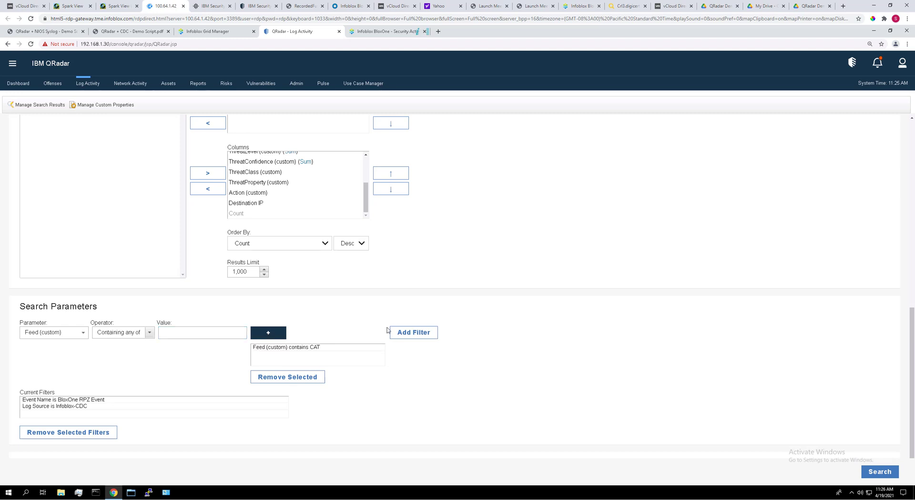
left_click(392, 332)
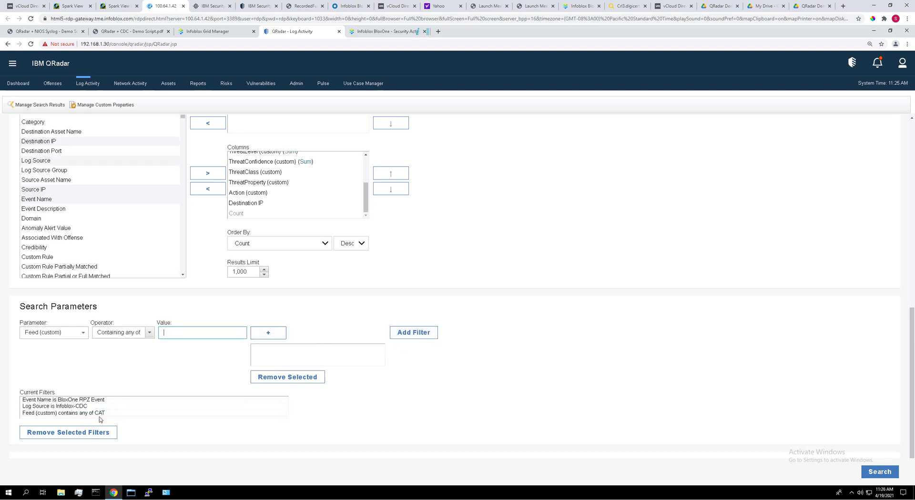
left_click(879, 472)
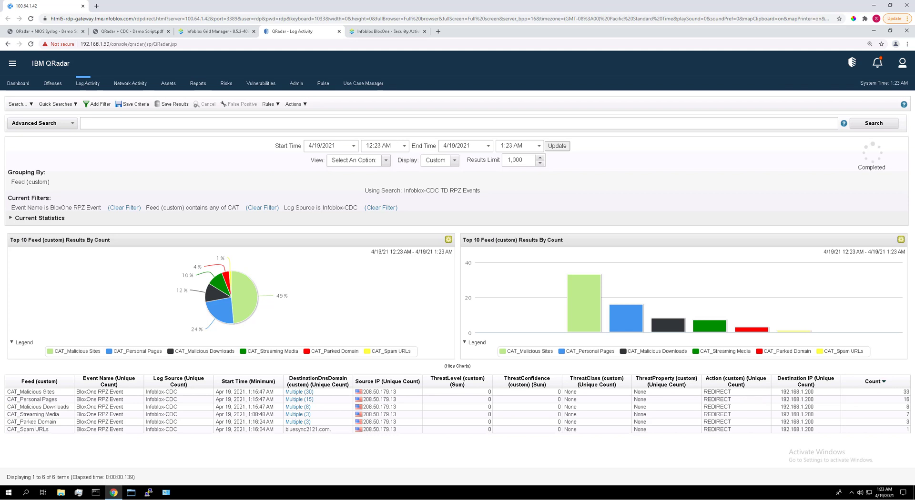
Open the events behind the CAT_Malicious Sites result and enlarge their window to view the list
double_click(472, 392)
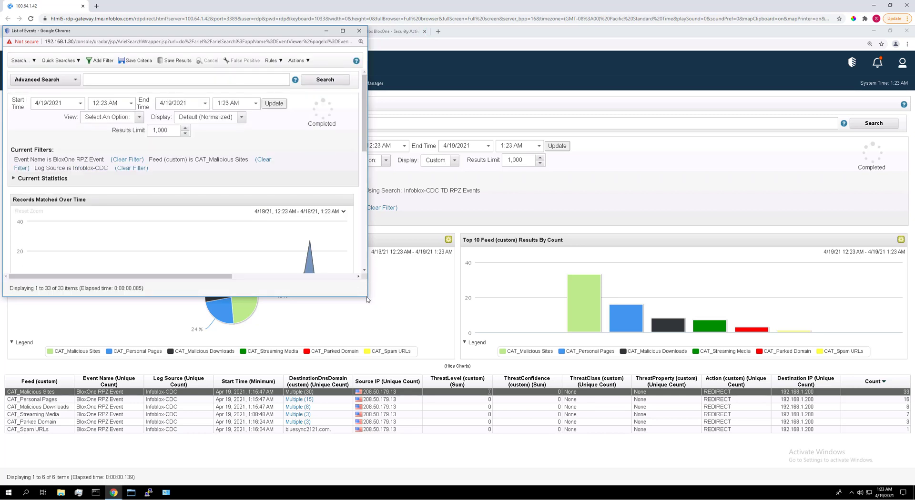
left_click_drag(366, 297, 843, 368)
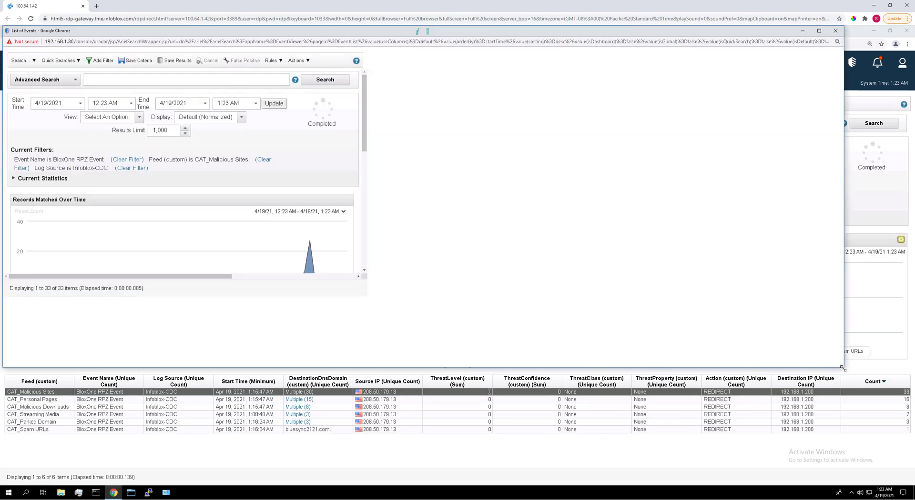
scroll(289, 315, "down", 3)
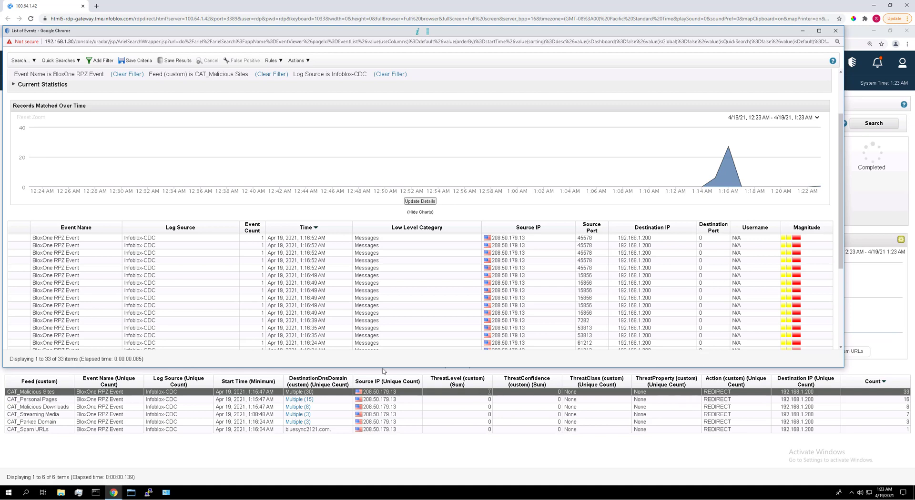
scroll(414, 278, "up", 3)
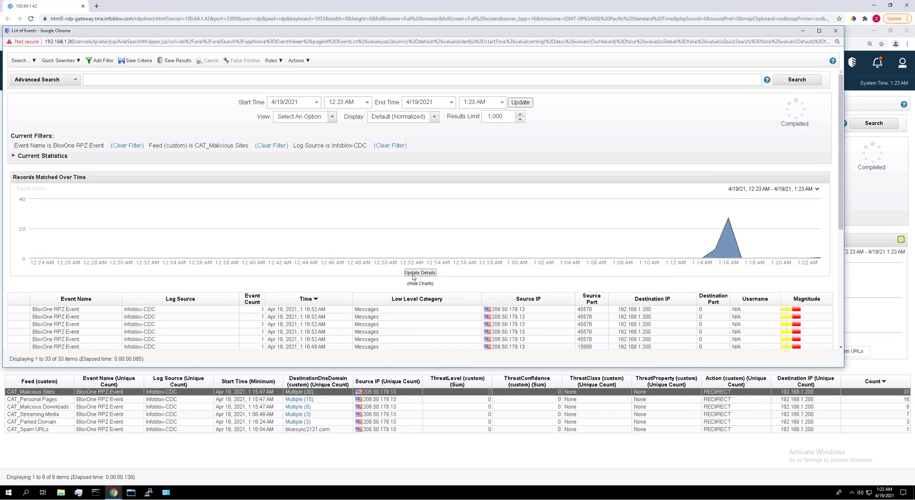
Edit the CAT_Malicious Sites event search to display the Infoblox CDC Columns layout and rerun it
left_click(34, 61)
left_click(38, 81)
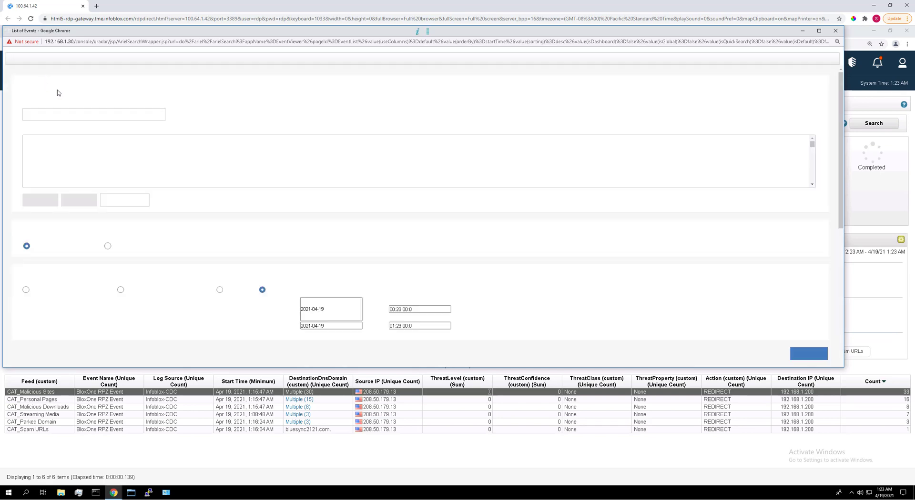
scroll(453, 277, "down", 8)
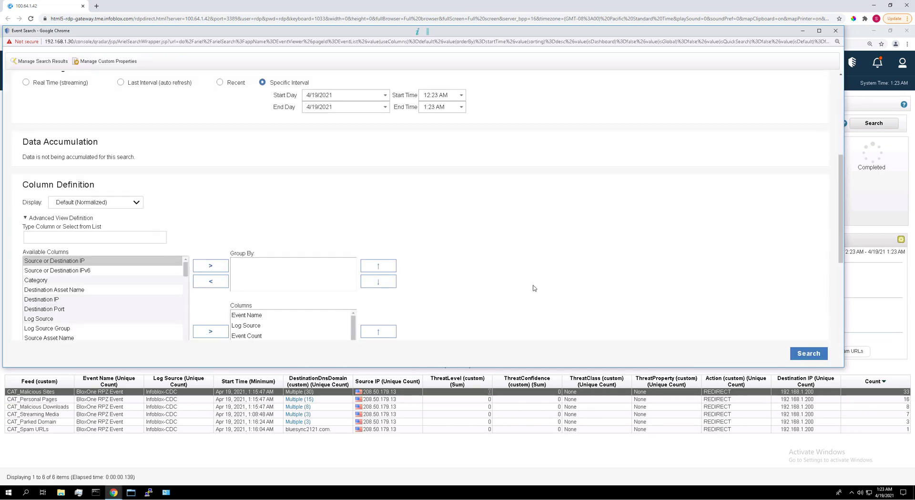
left_click(104, 130)
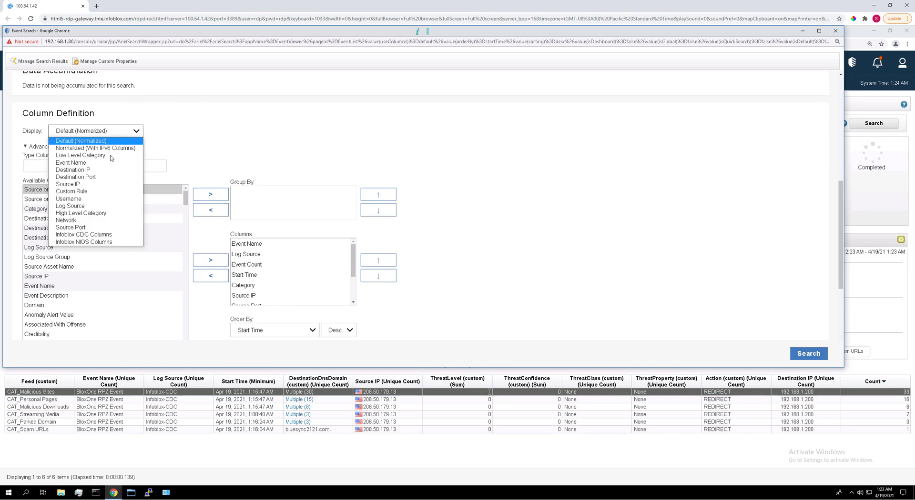
left_click(111, 235)
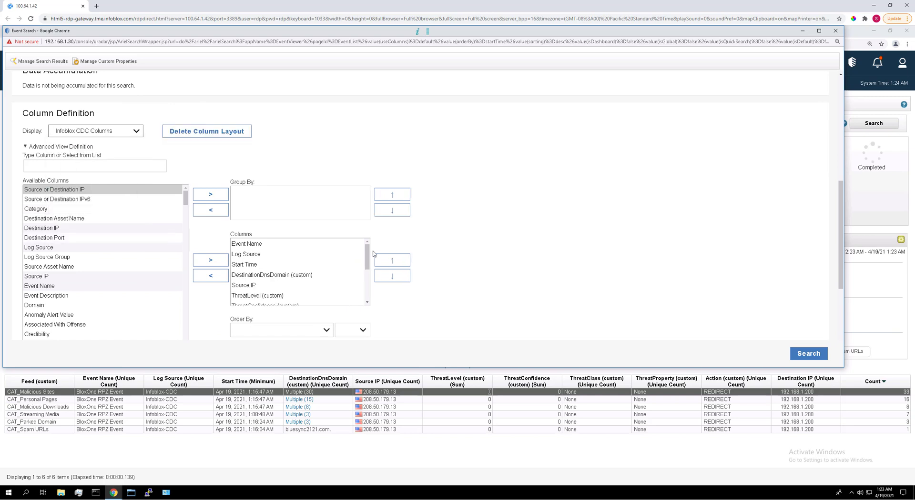
scroll(524, 306, "down", 2)
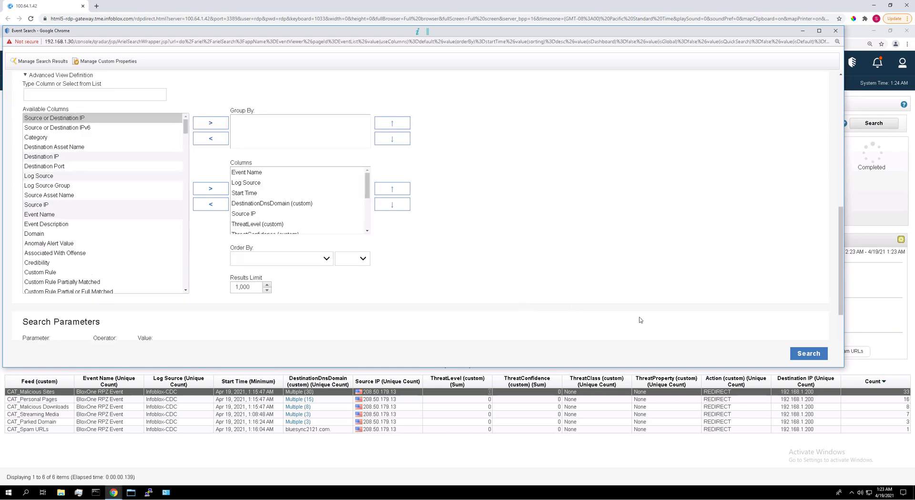
left_click(809, 354)
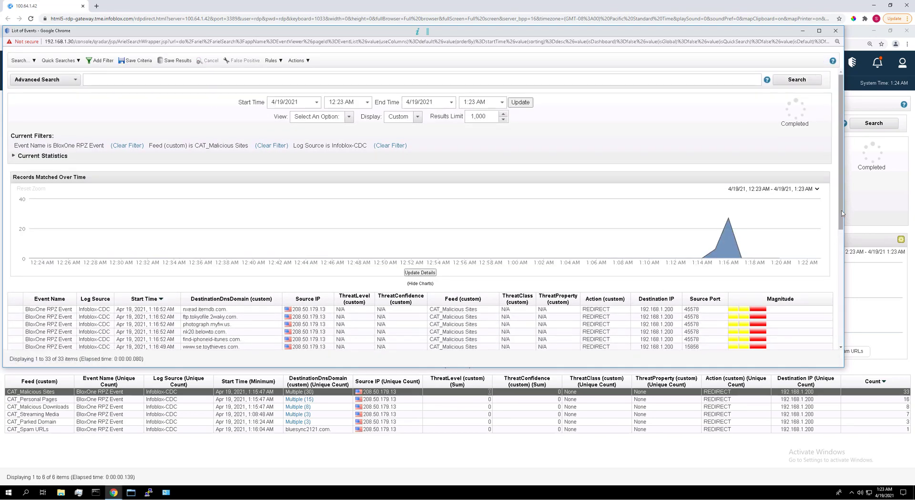
Review the domains, feeds and actions of the CAT_Malicious Sites events, and close the event list window
scroll(841, 280, "down", 2)
scroll(841, 279, "down", 3)
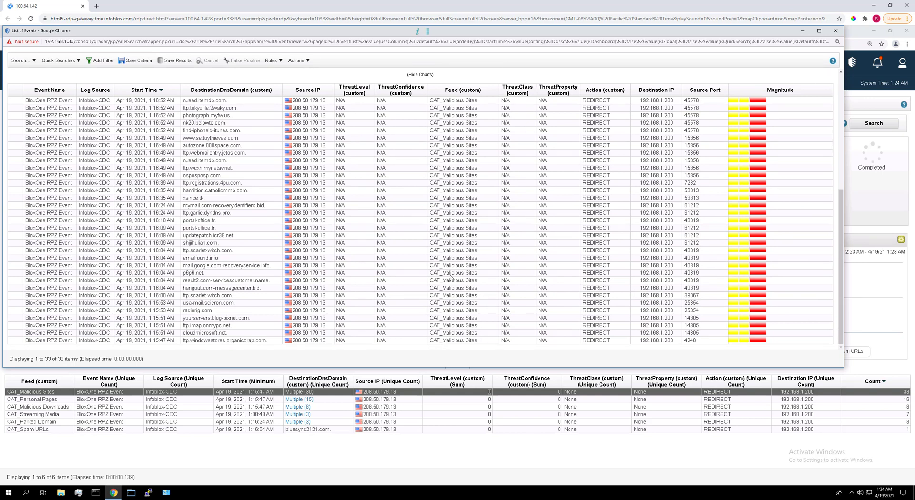
left_click(836, 31)
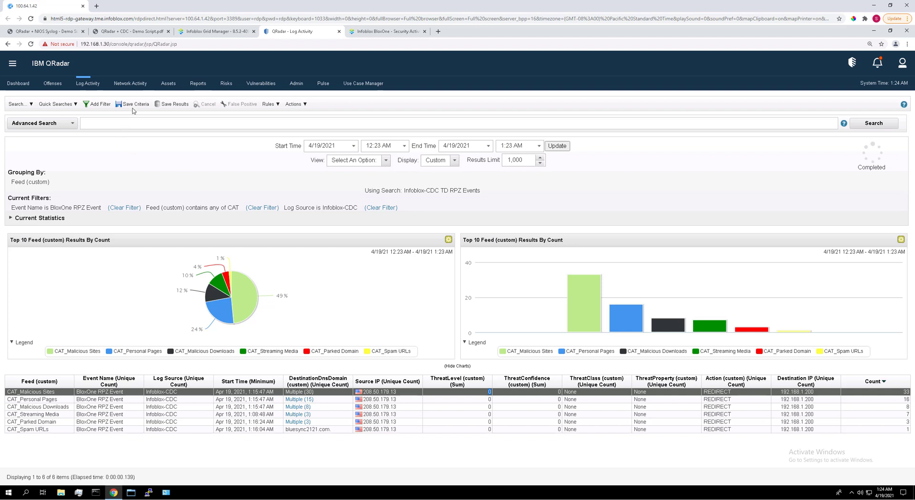
Save the grouped search's criteria as "Infoblox-CDC TD Top Cat Filters" and include it in the dashboard
left_click(132, 106)
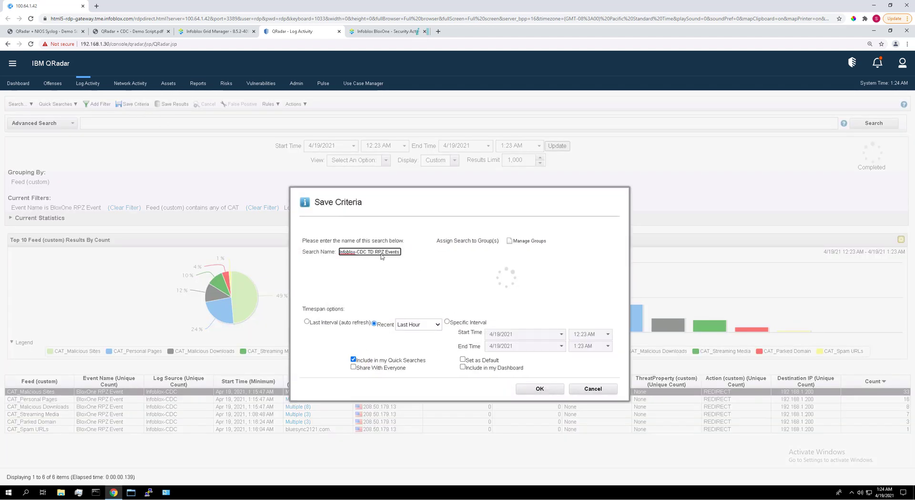
left_click_drag(387, 253, 443, 257)
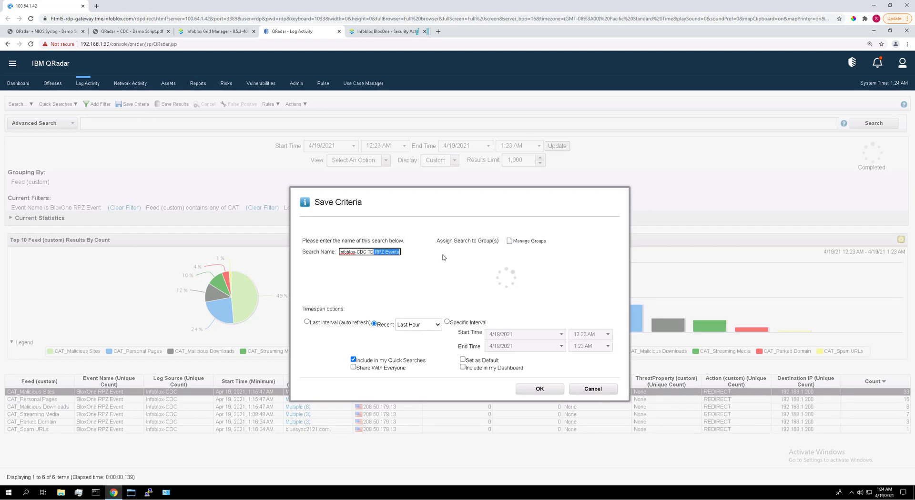
key("BackSpace")
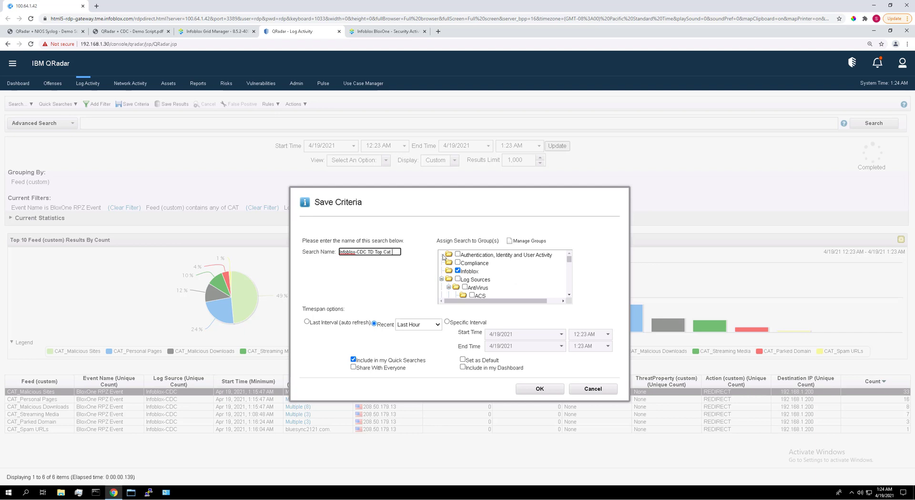
type("TD Top Cat Filters")
left_click(462, 370)
left_click(531, 391)
left_click(509, 312)
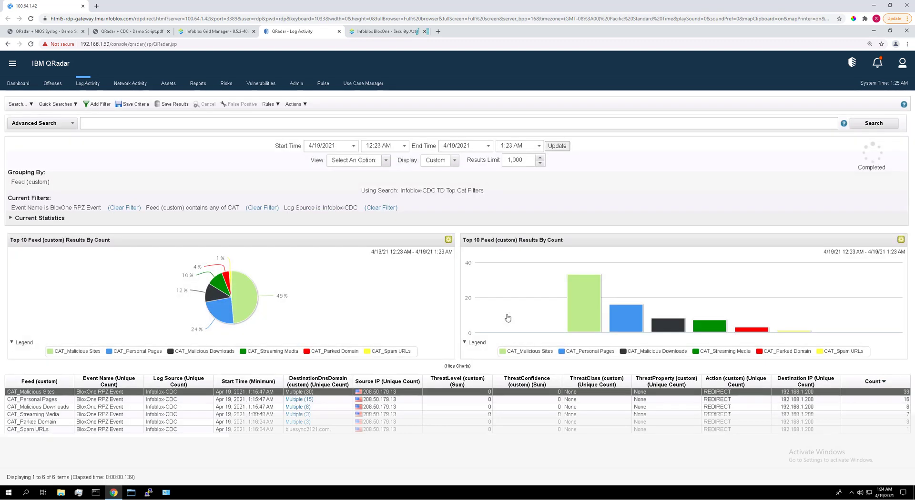
Add the Infoblox-CDC TD Top Cat Filters event search to the BloxOne TD Security Dashboard and place it below the Top Domains item
left_click(26, 83)
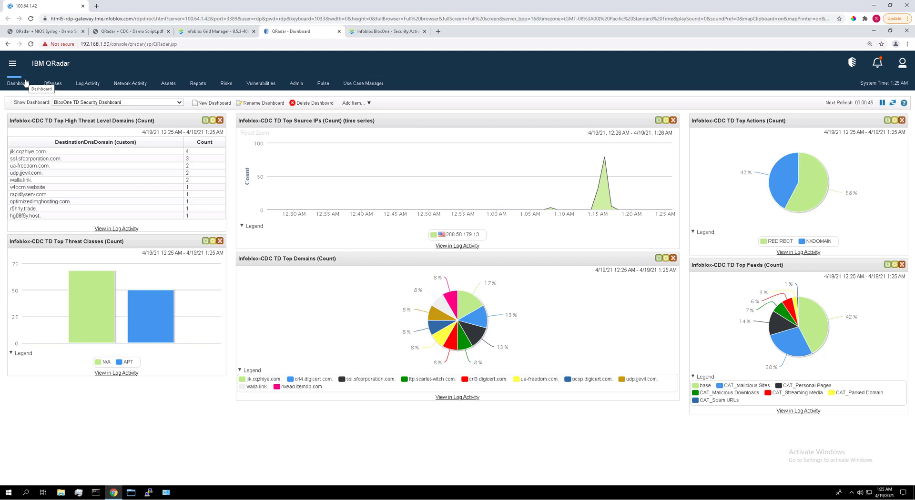
left_click(355, 103)
mouse_move(372, 137)
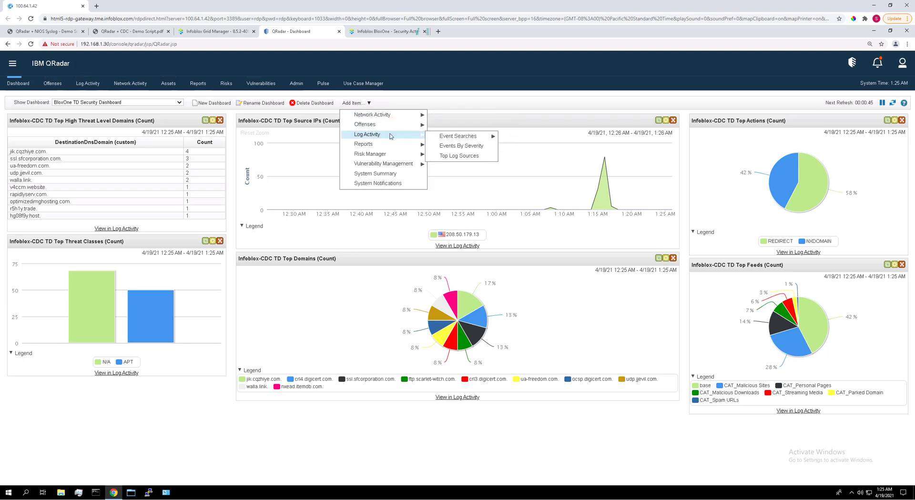
mouse_move(434, 136)
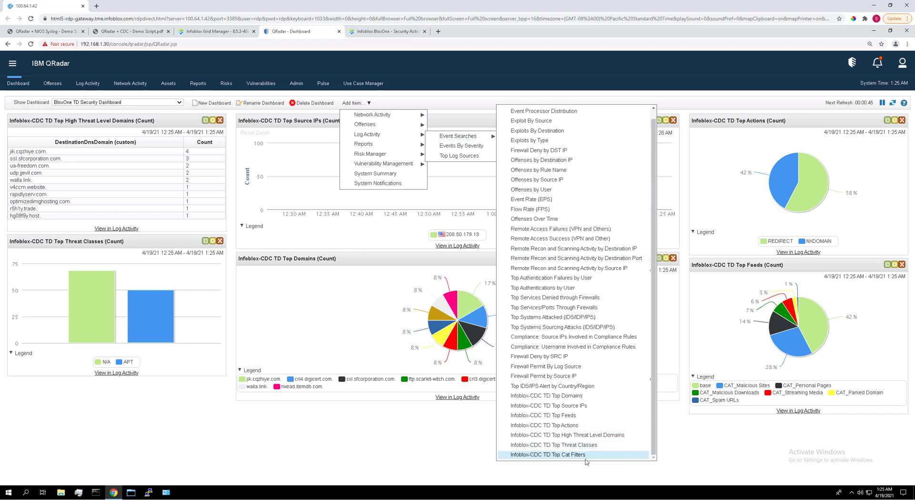
left_click(547, 455)
scroll(585, 460, "down", 1)
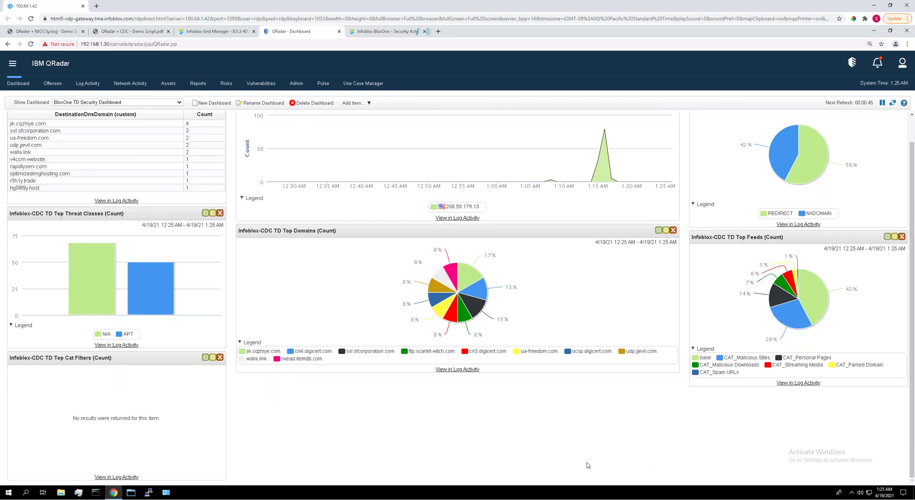
left_click_drag(119, 360, 599, 462)
scroll(600, 463, "down", 2)
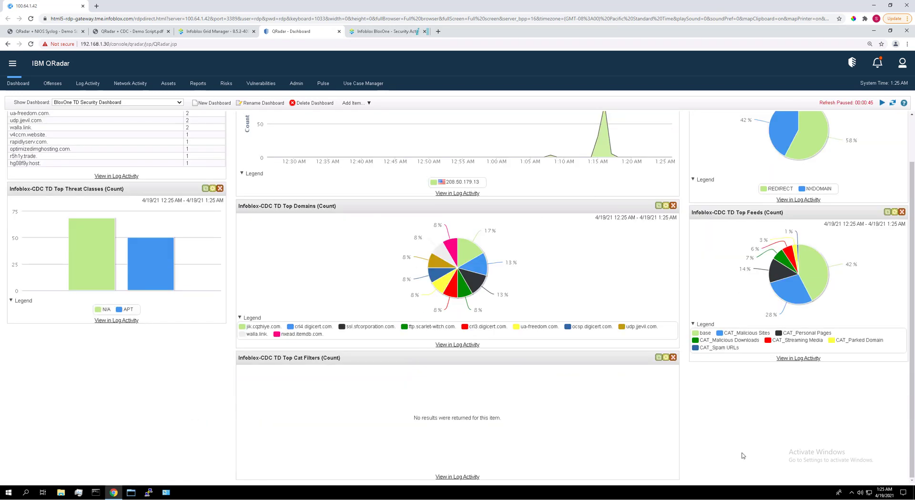
Turn on and save time series data capture for the Top Cat Filters item, and refresh the dashboard
left_click(666, 357)
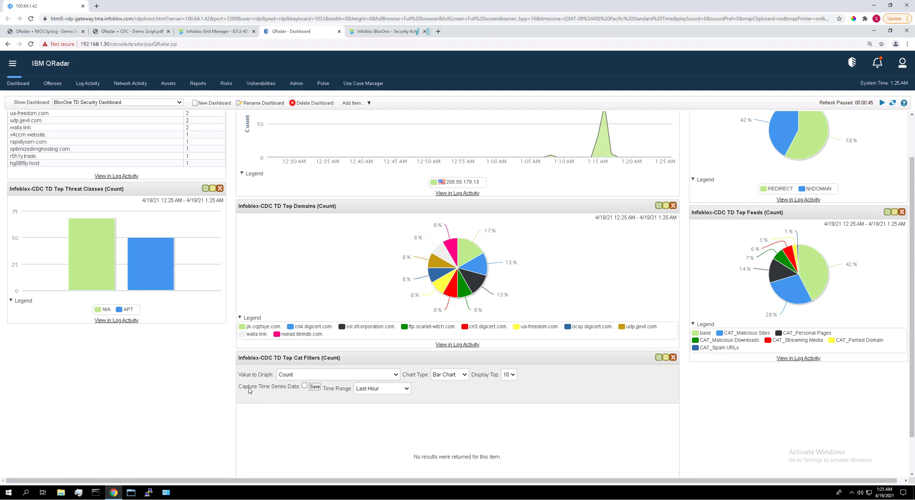
left_click(304, 386)
left_click(314, 387)
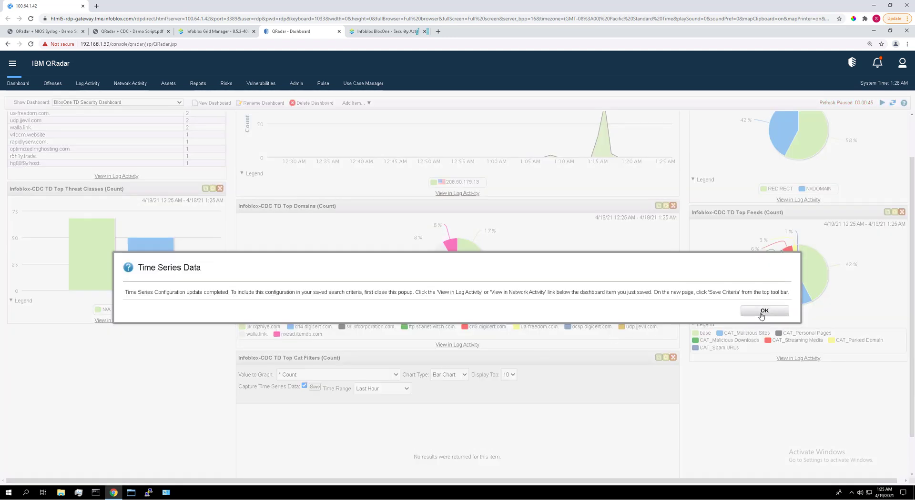
left_click(764, 311)
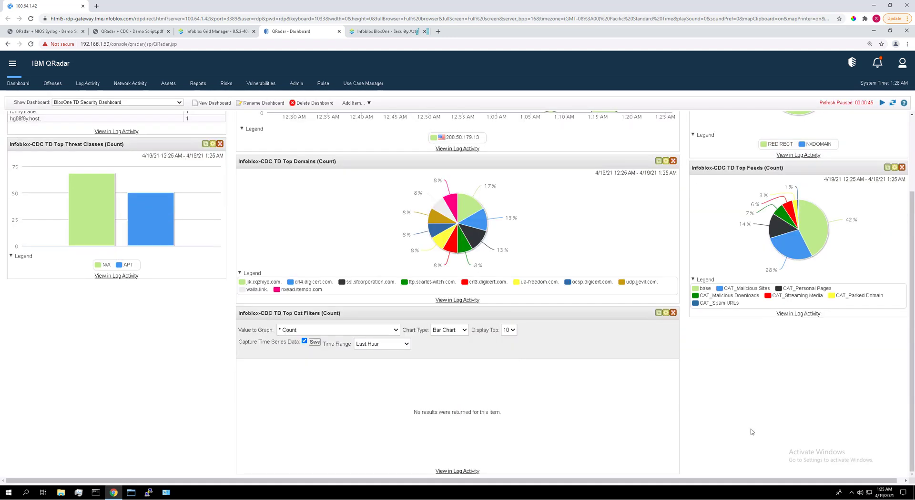
left_click(891, 105)
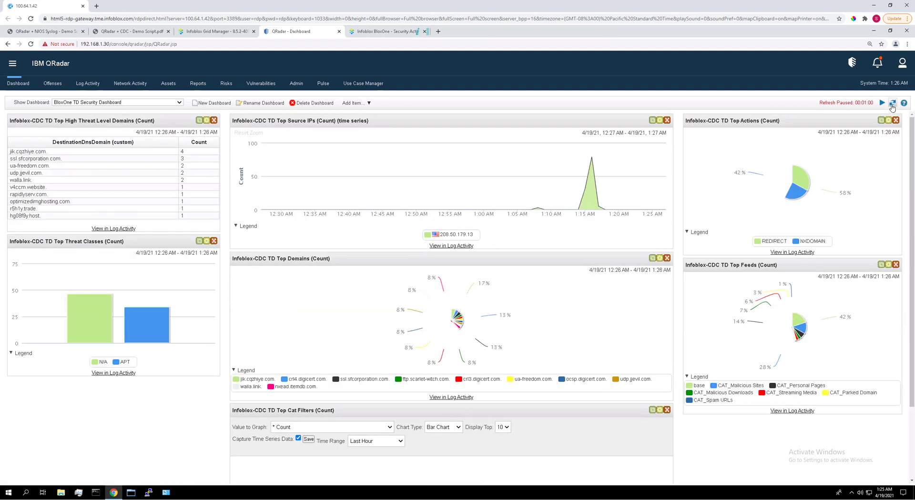
scroll(791, 432, "down", 2)
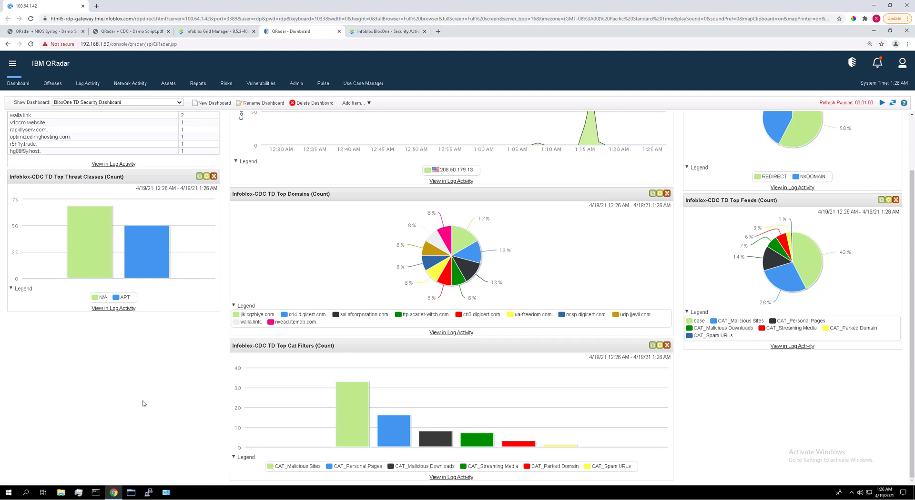
Run the Infoblox-NIOS All Syslogs quick search in Log Activity and switch its view to Real Time (streaming)
left_click(446, 478)
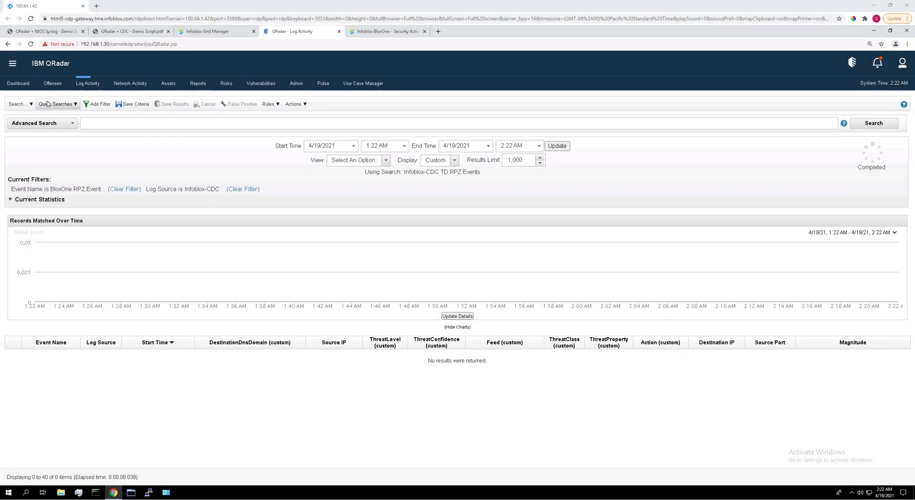
left_click(48, 104)
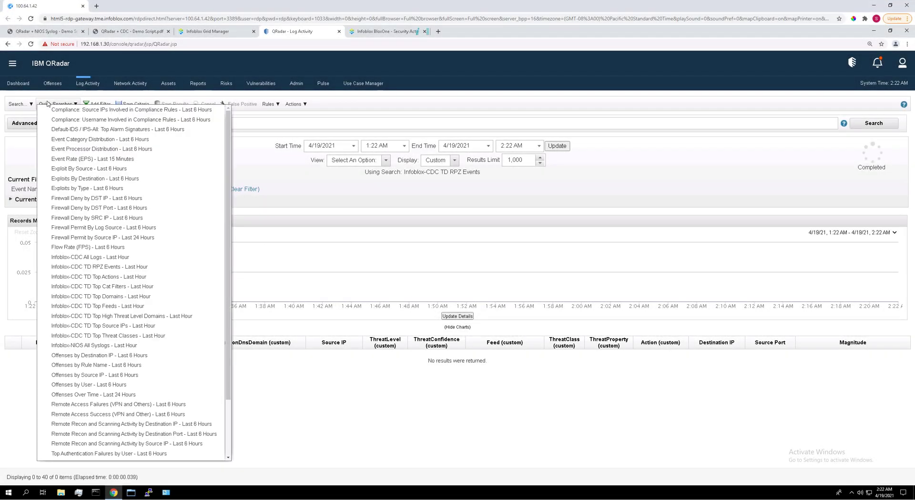
left_click(149, 347)
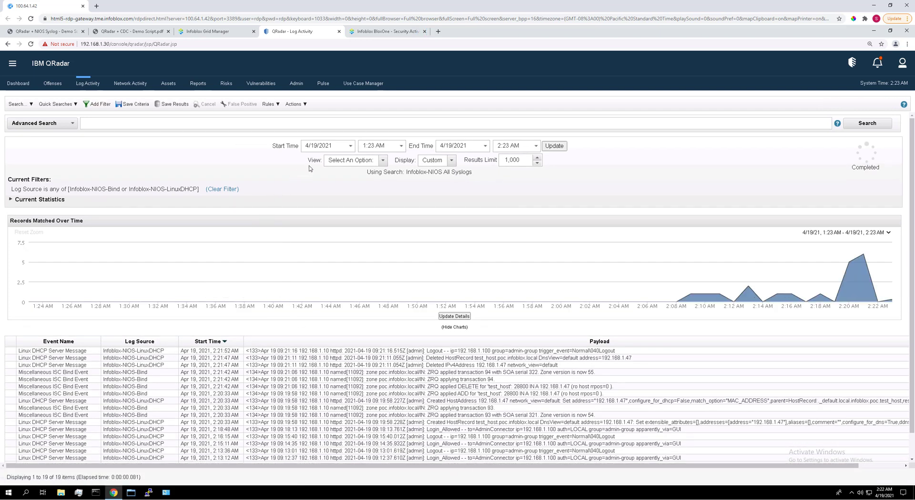
left_click(383, 161)
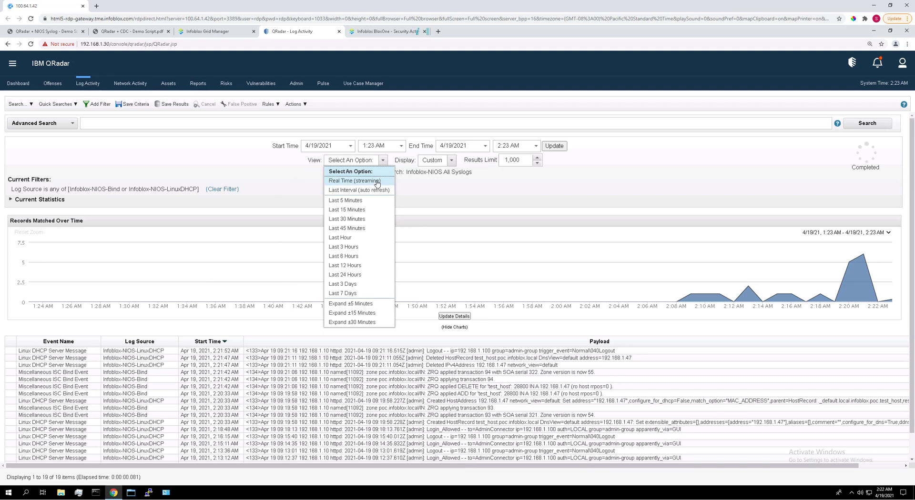
left_click(377, 182)
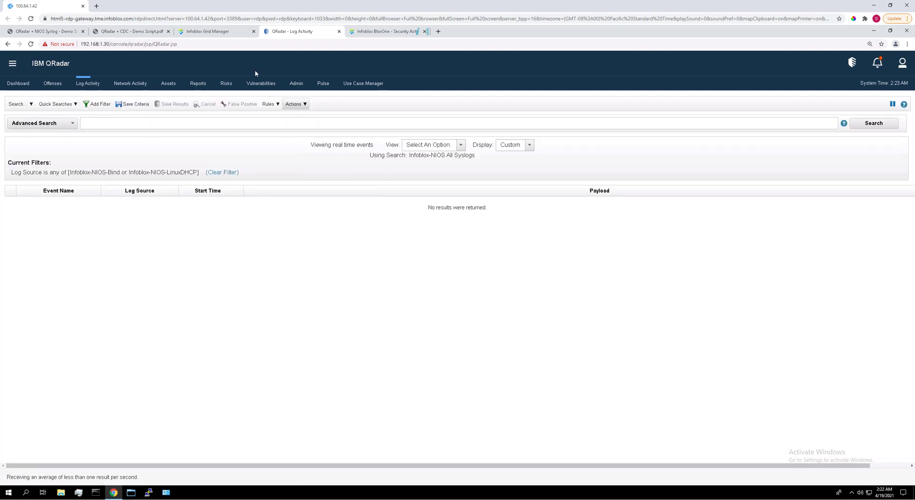
Log in to Infoblox Grid Manager with the admin account, and return to QRadar to check the streamed login event
left_click(213, 35)
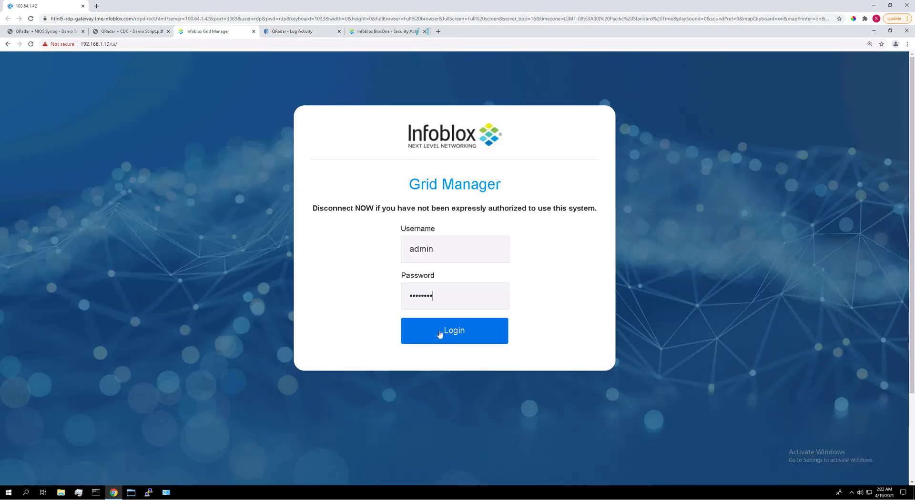
left_click(439, 334)
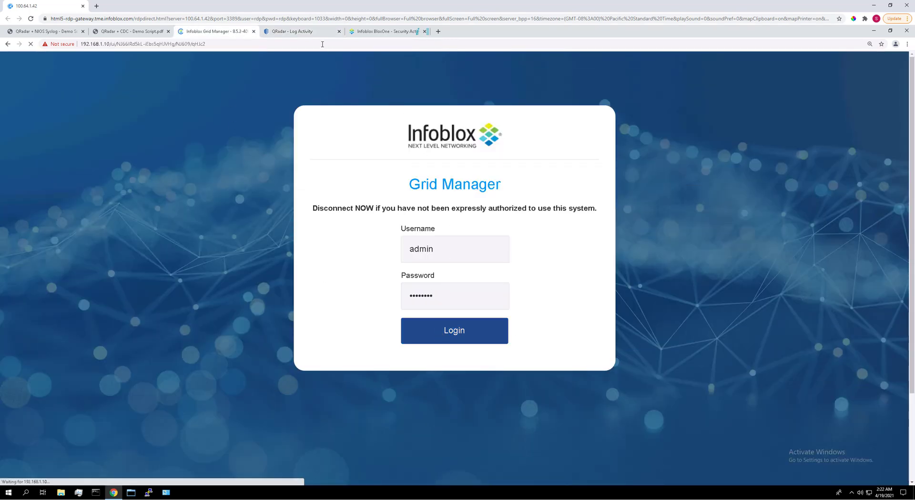
left_click(303, 33)
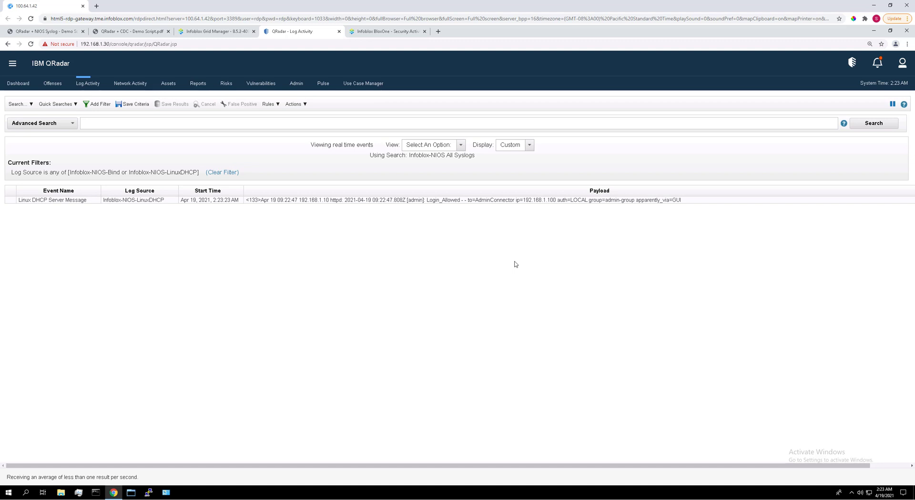
In Grid Manager's IPAM, open the 192.168.1.0/24 network and select the unused address 192.168.1.111 on the IP map
left_click(219, 33)
left_click(189, 61)
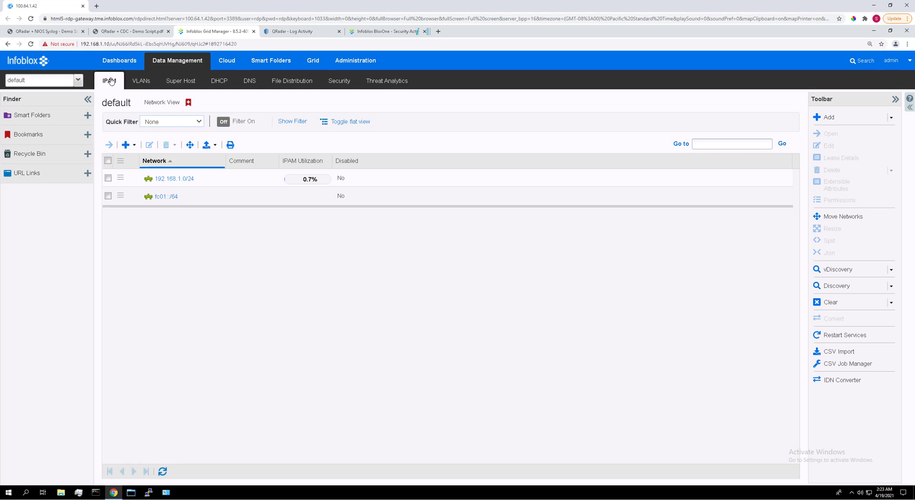
left_click(182, 180)
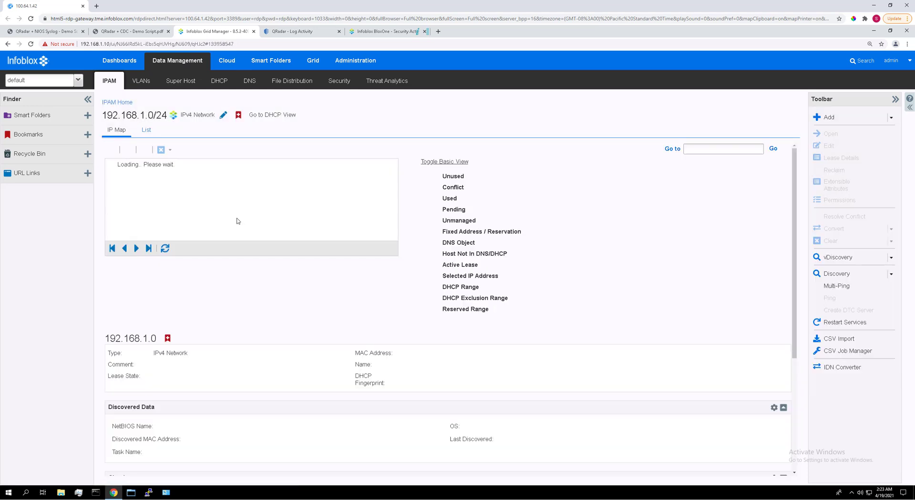
left_click(247, 195)
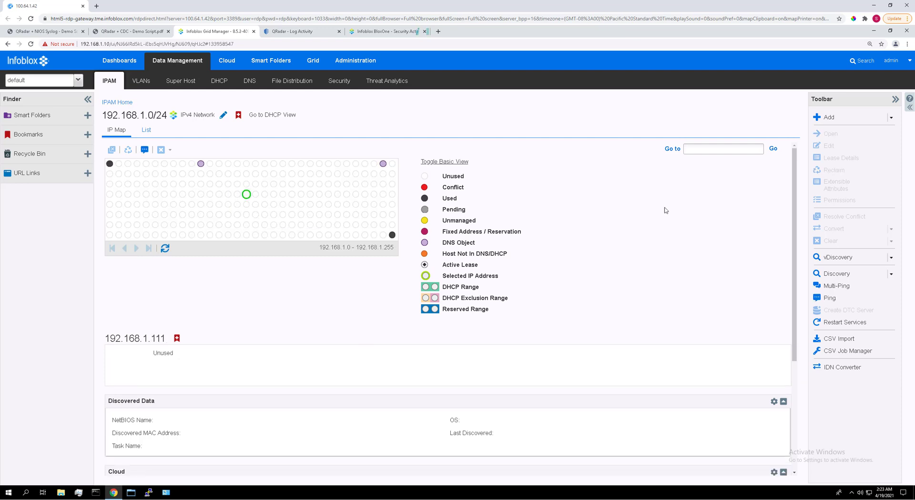
Add a host named test_host in the poc.infoblox.local zone at 192.168.1.111 and save it
left_click(891, 120)
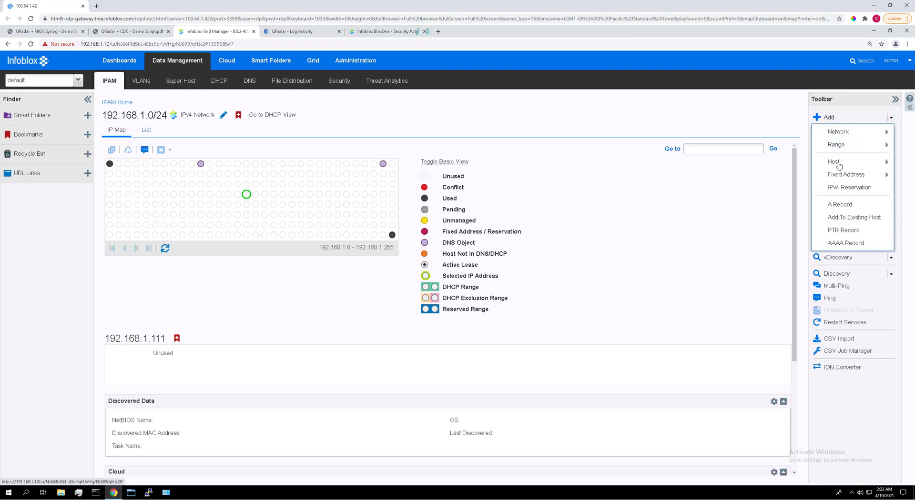
mouse_move(839, 162)
left_click(780, 176)
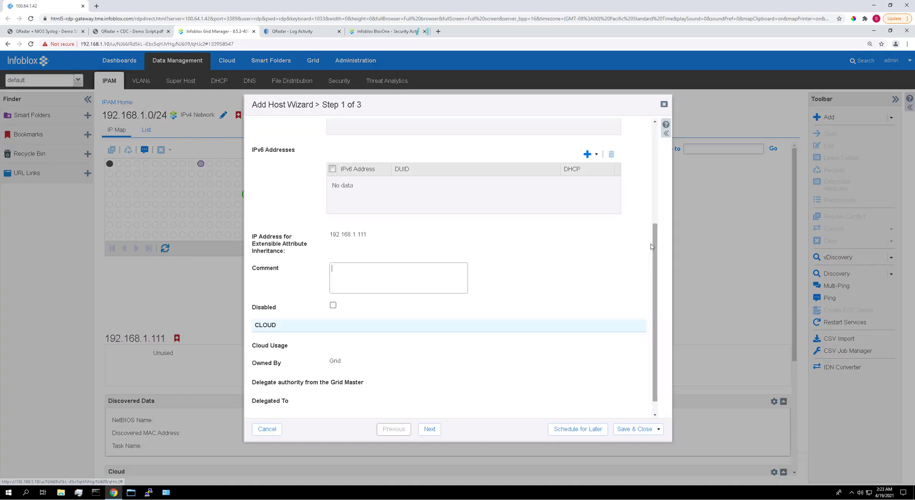
left_click(466, 134)
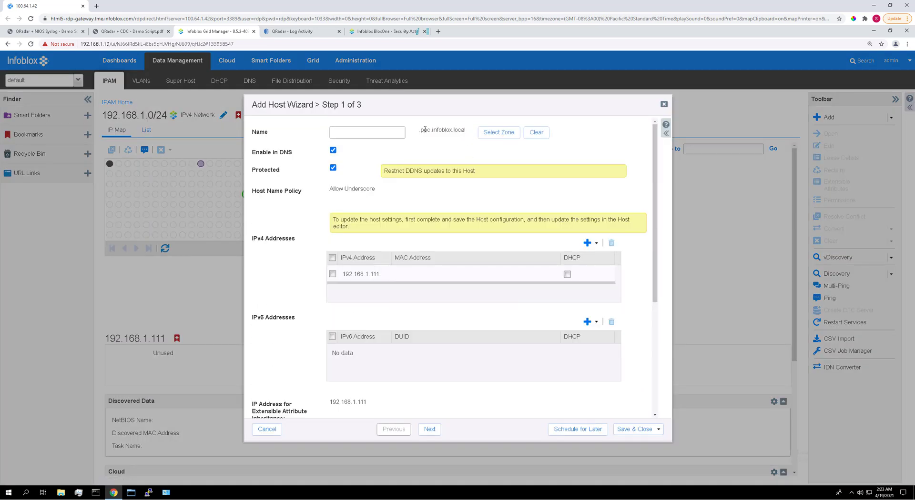
left_click(379, 132)
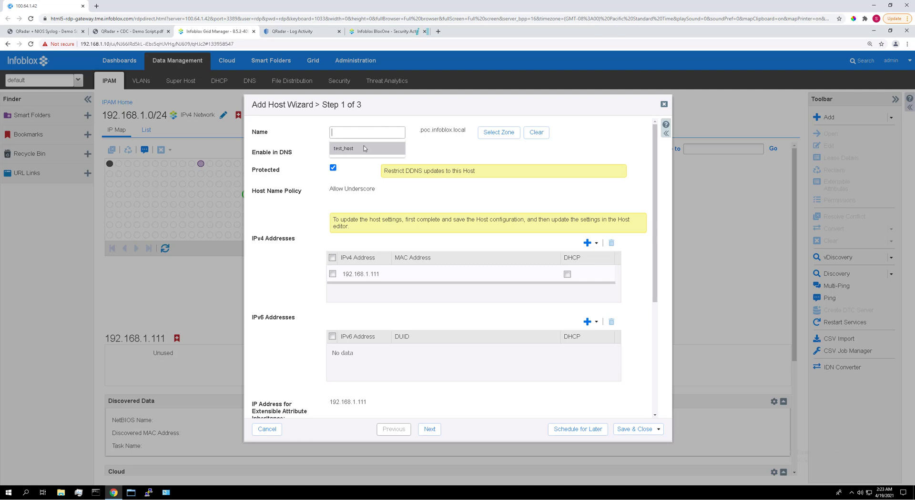
left_click(364, 149)
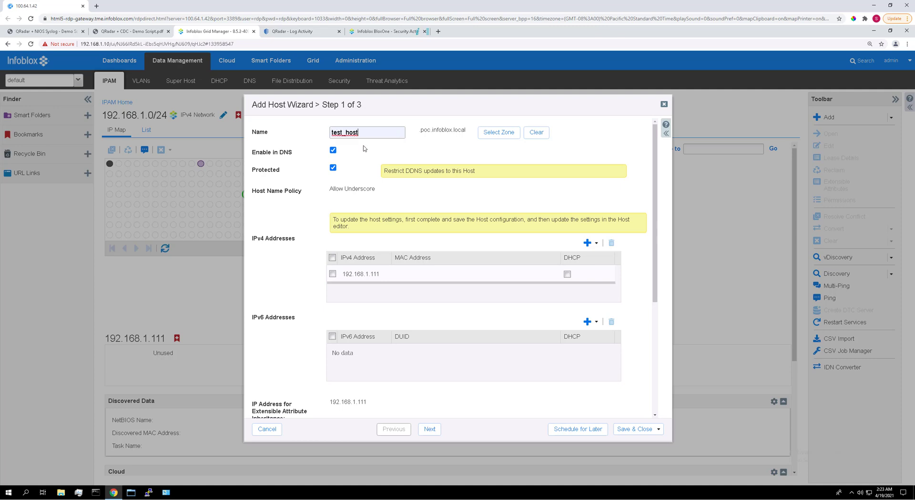
left_click(623, 430)
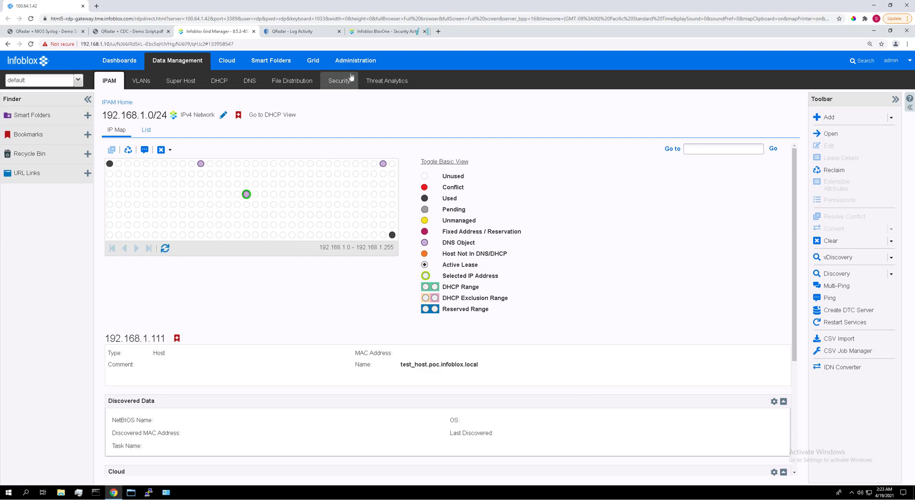
Review the new host's entries in the Grid Manager Syslog and compare them with the events streamed into QRadar
left_click(357, 61)
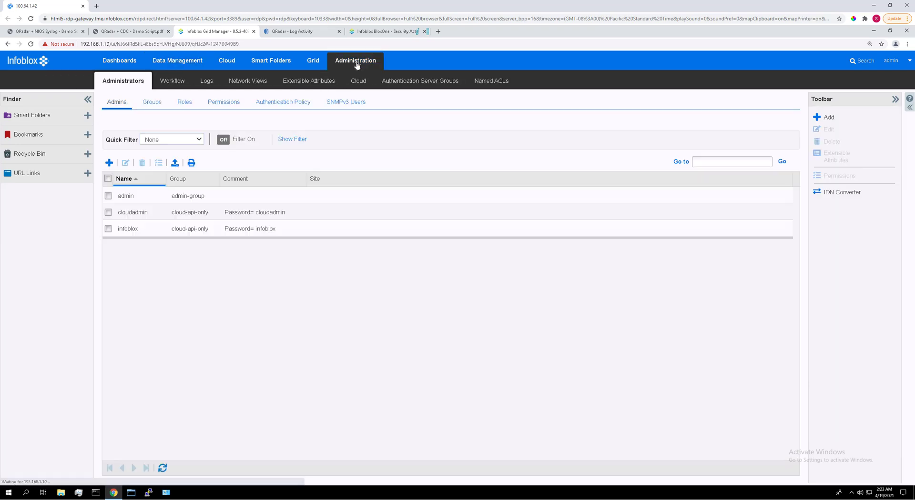
left_click(205, 81)
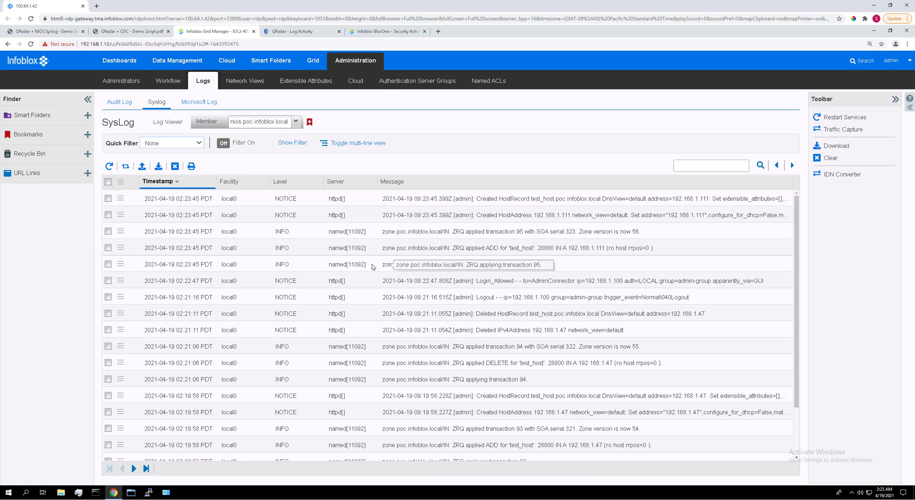
left_click(305, 31)
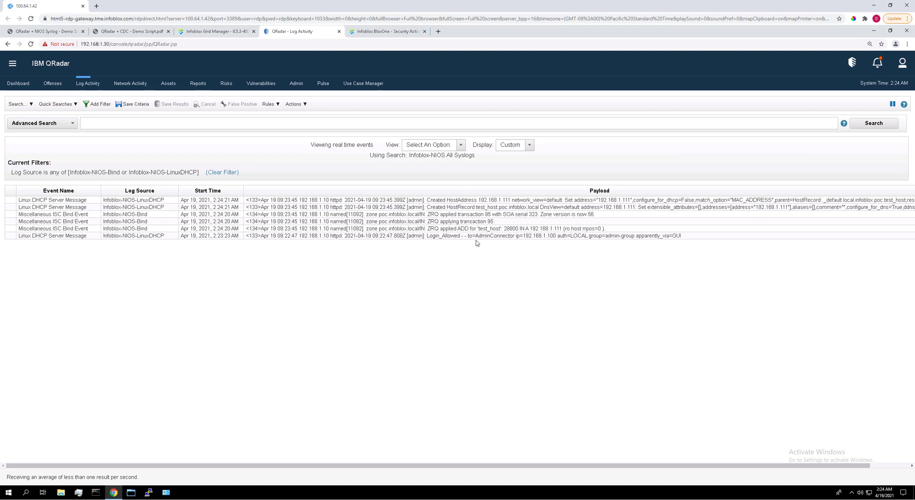
Limit the NIOS syslog search to the last 5 minutes and add a filter for Payload Contains 192.168.1.111
left_click(461, 145)
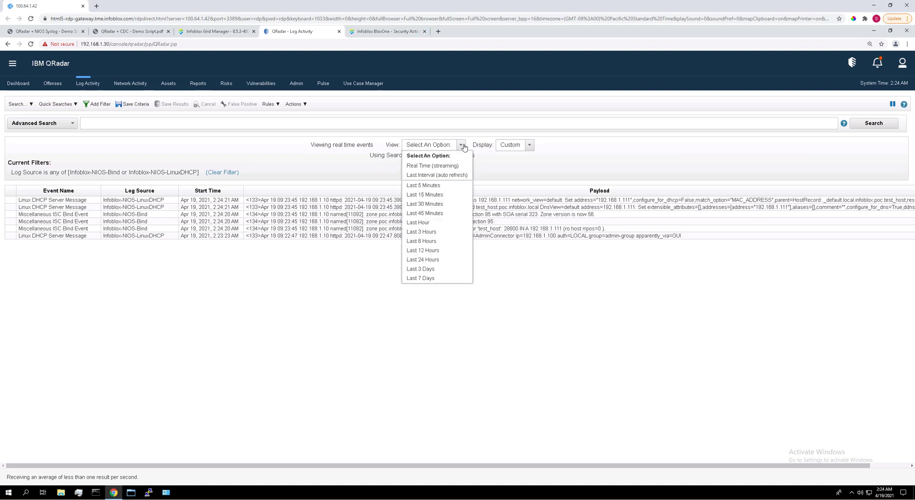
left_click(445, 186)
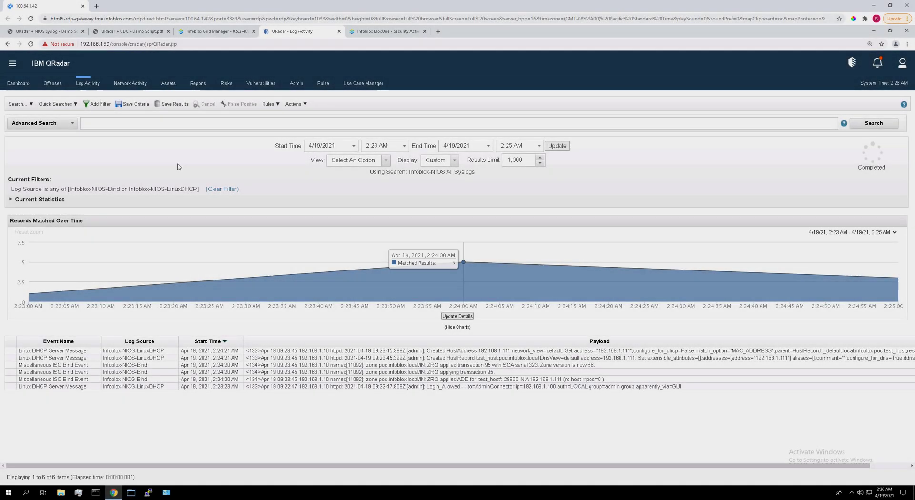
left_click(99, 104)
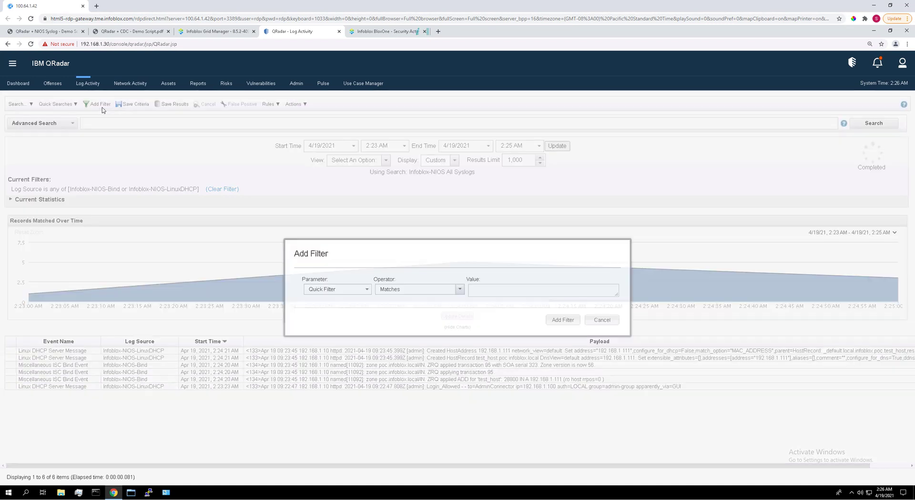
left_click(367, 290)
type("paylo")
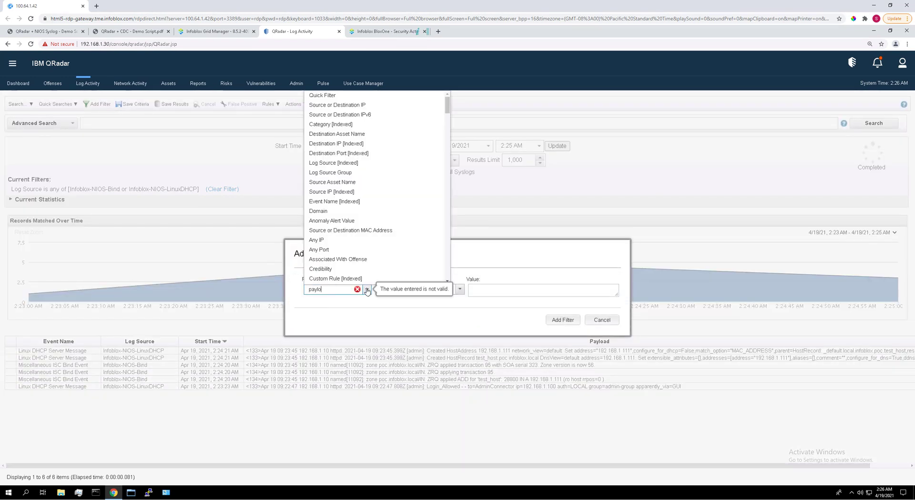
left_click(333, 299)
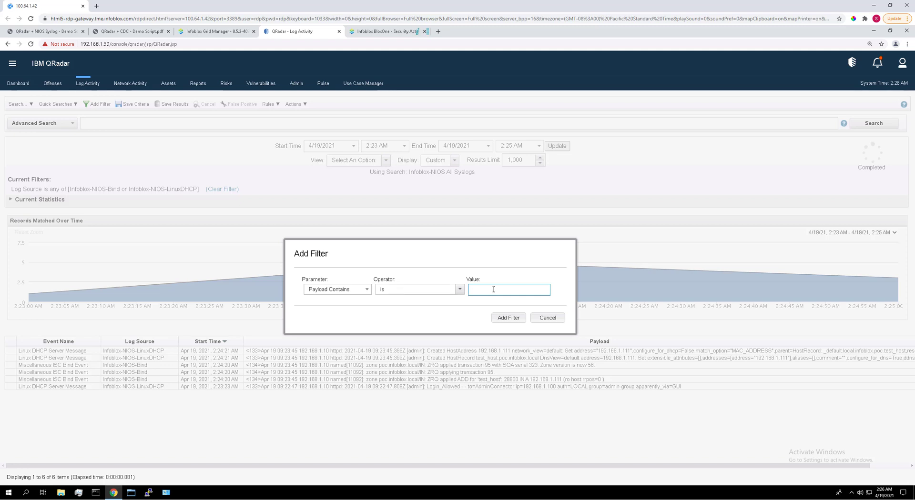
type("192.168.1.111")
left_click(508, 318)
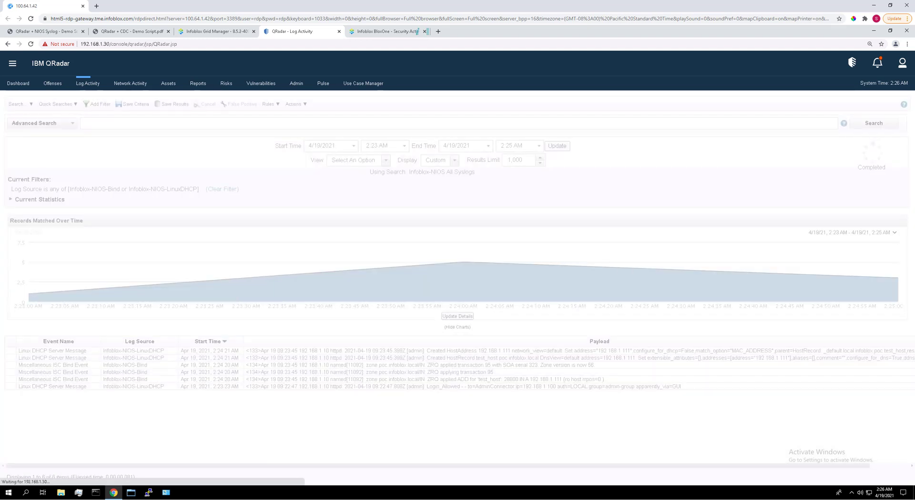